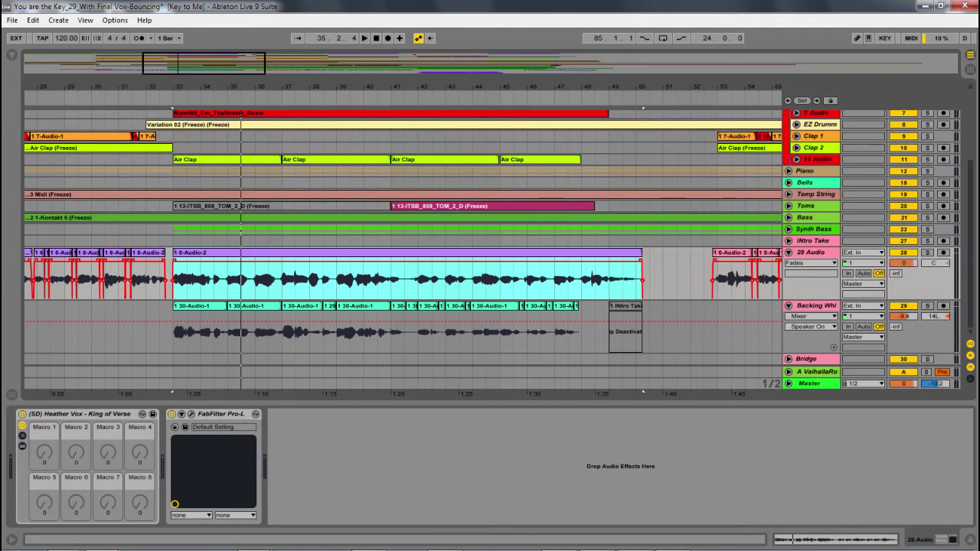
# Select the 6-Audio-2 vocal clip and play it from its start
pyautogui.click(398, 258)
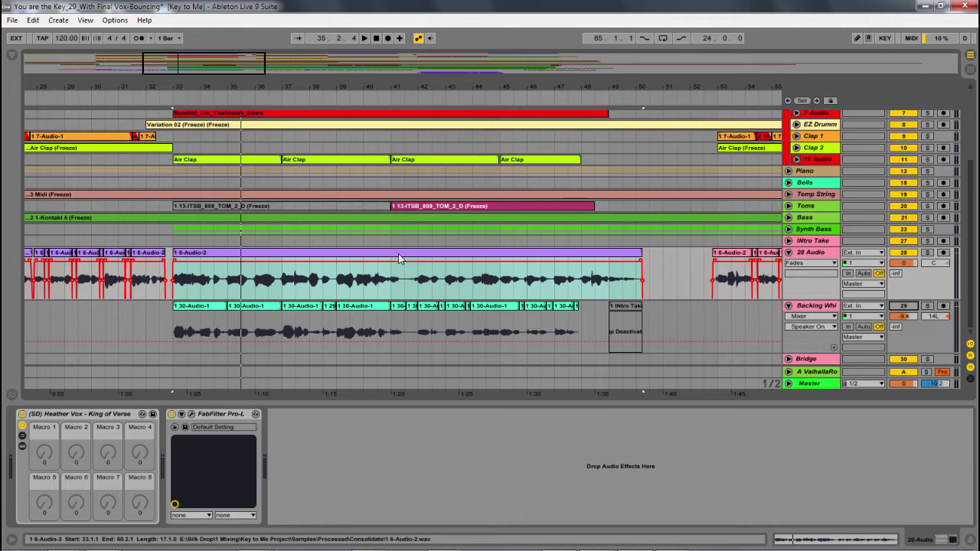
pyautogui.press('space')
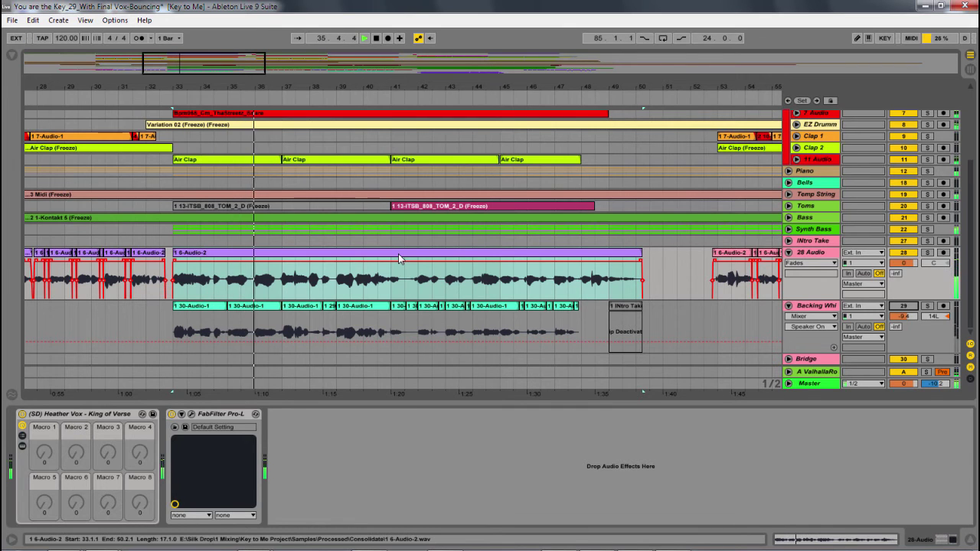
pyautogui.press('space')
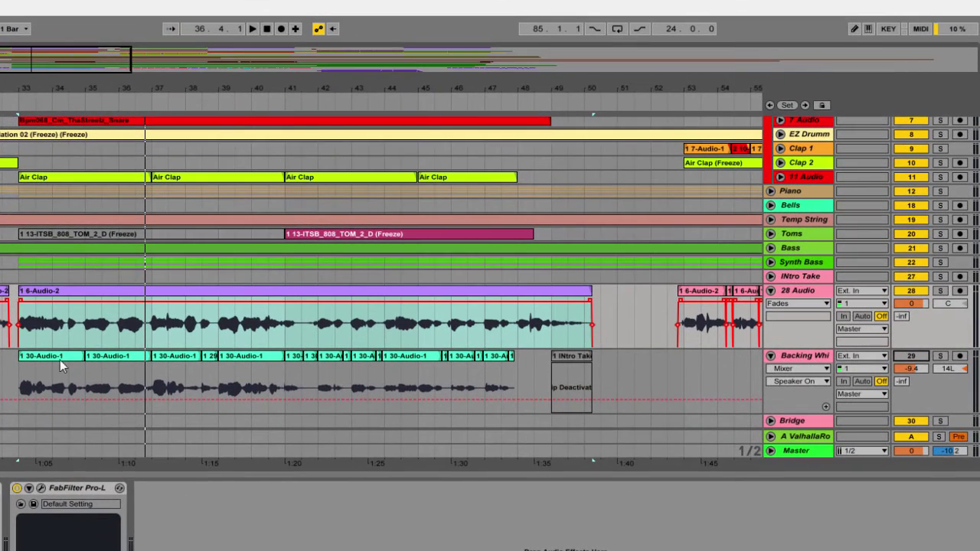
# Audition the backing vocal solo, then the 28 Audio lead vocal solo
pyautogui.click(940, 355)
pyautogui.press('space')
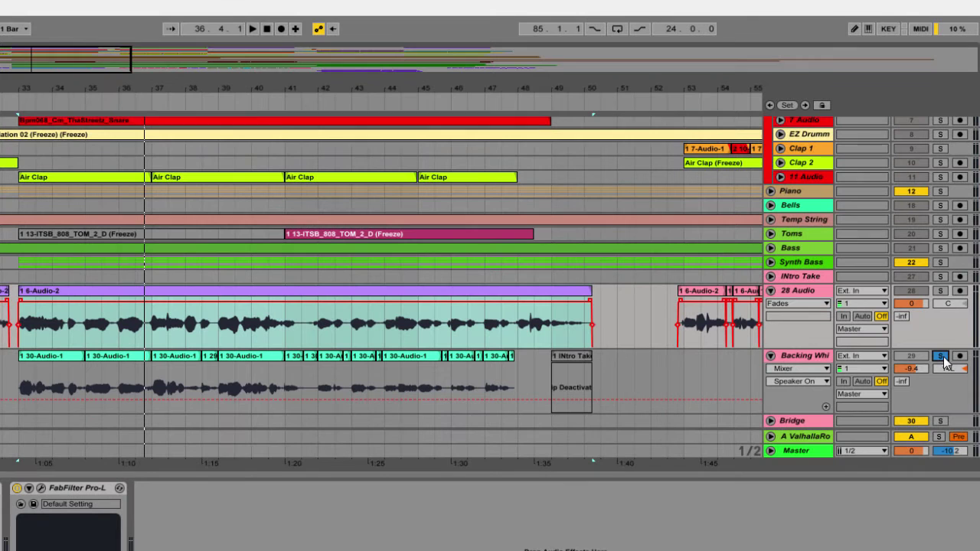
pyautogui.click(942, 293)
pyautogui.press('space')
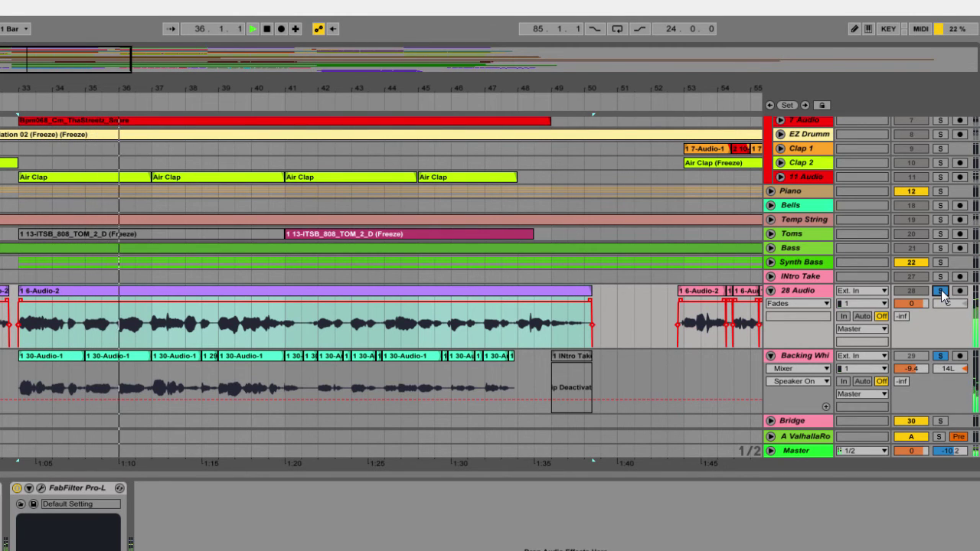
pyautogui.press('space')
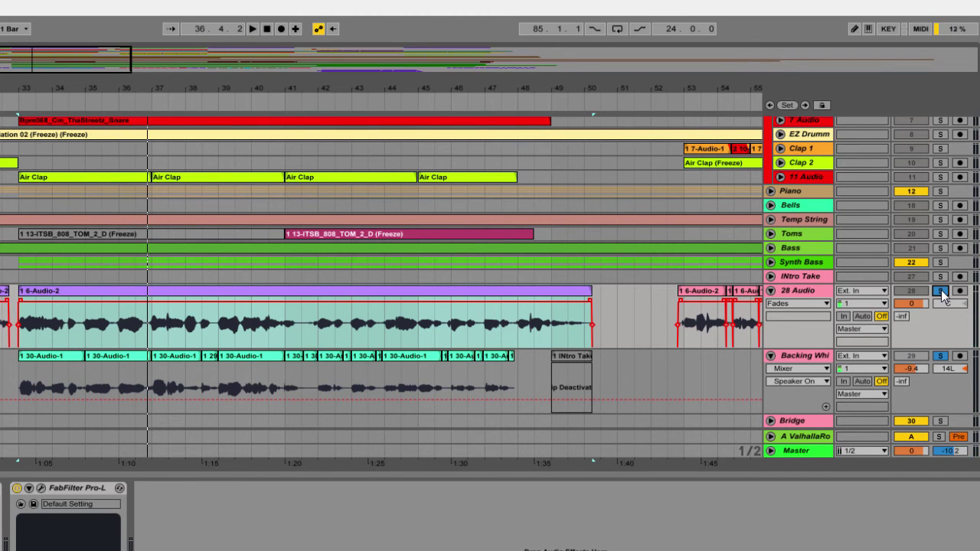
# Unsolo 28 Audio, play the full mix from bar 33, then replay it with the backing vocal muted
pyautogui.click(941, 292)
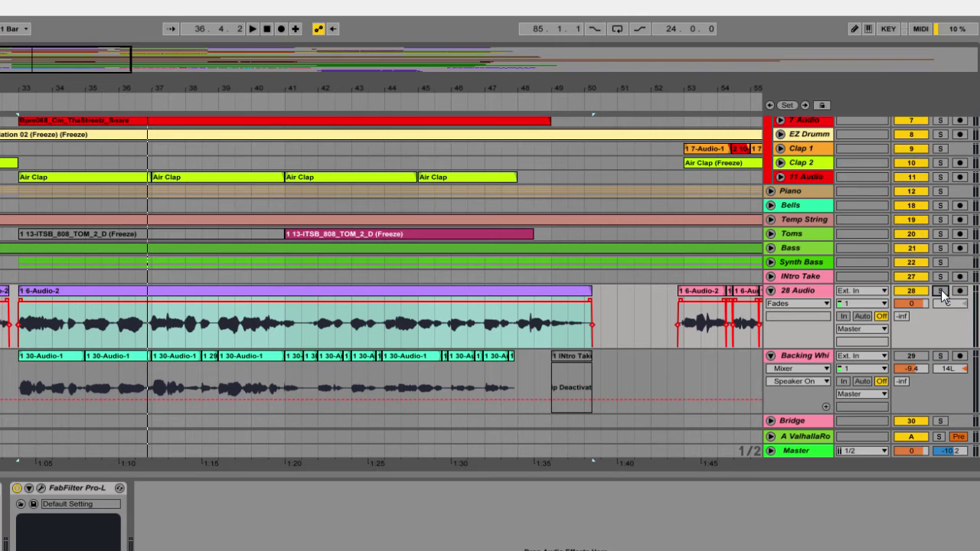
pyautogui.press('space')
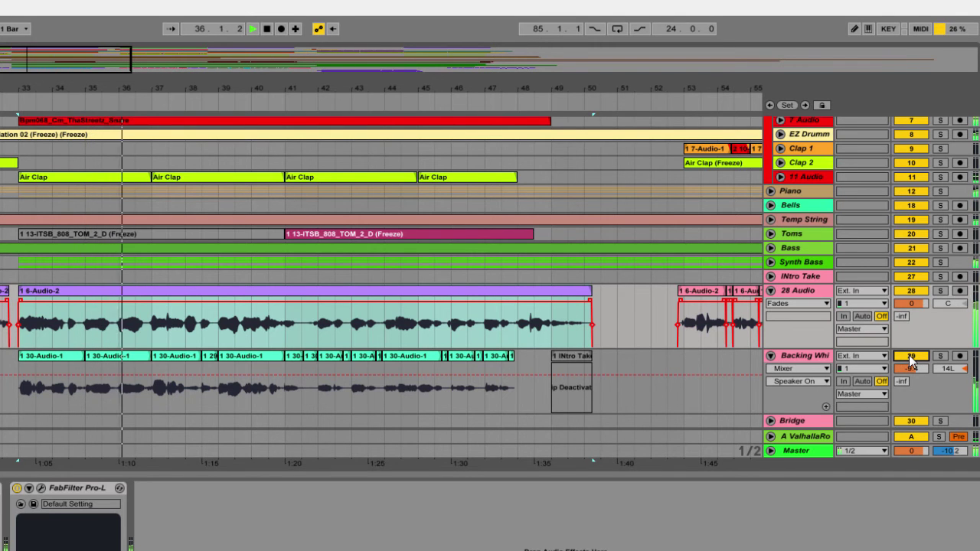
pyautogui.press('space')
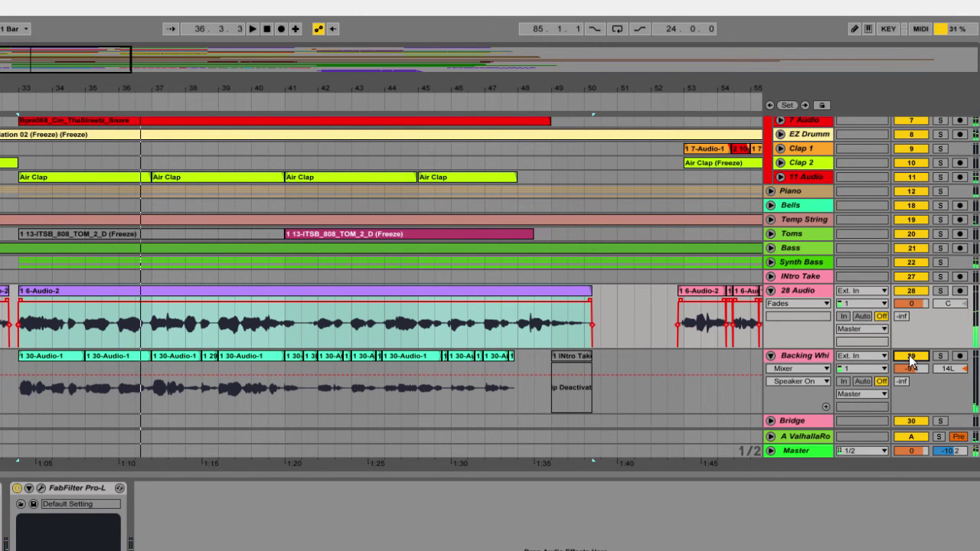
pyautogui.click(911, 357)
pyautogui.press('space')
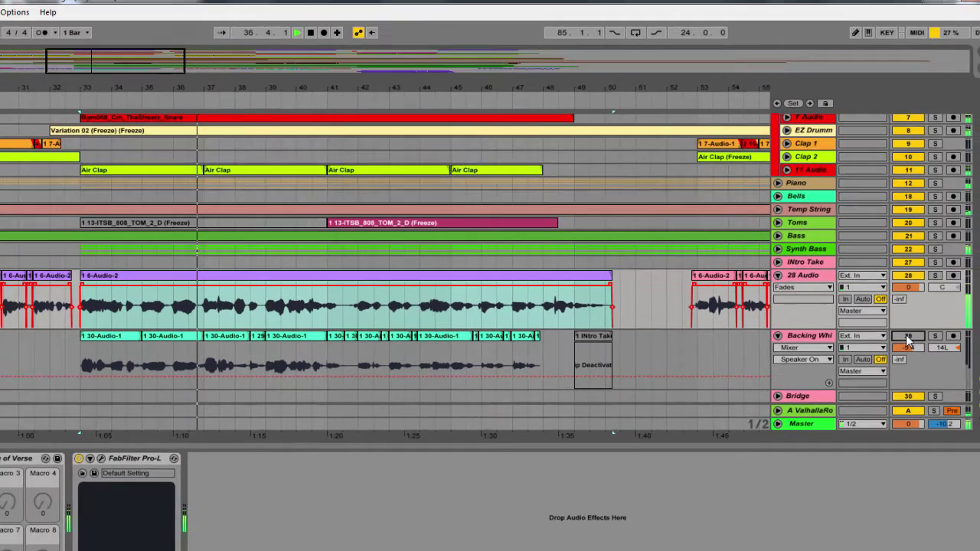
pyautogui.press('space')
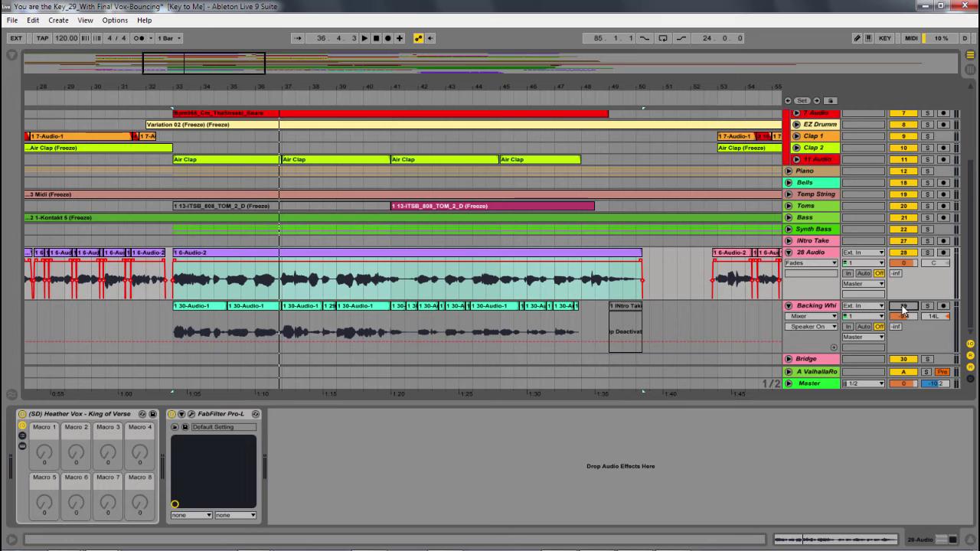
# Switch the backing vocal track back on and leave the 28 Audio track selected
pyautogui.click(813, 254)
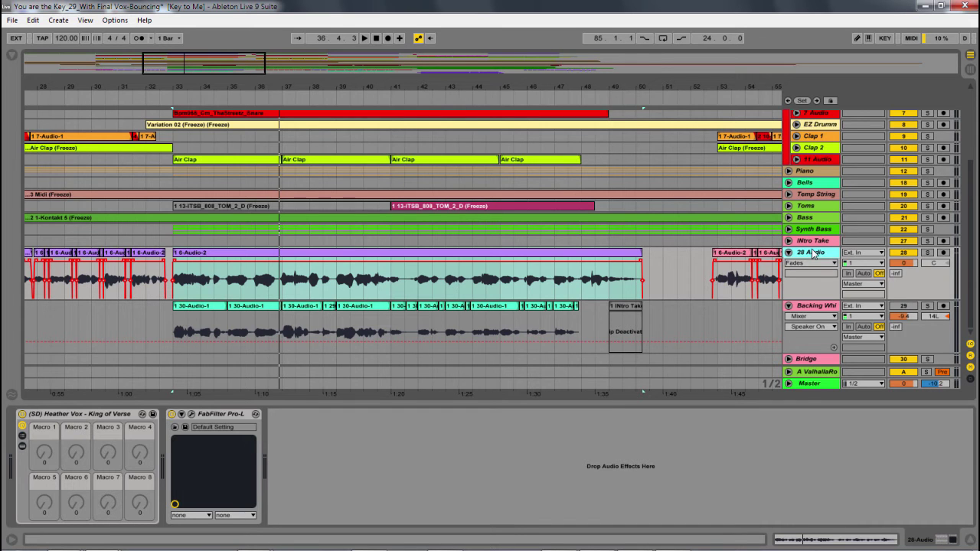
pyautogui.click(902, 306)
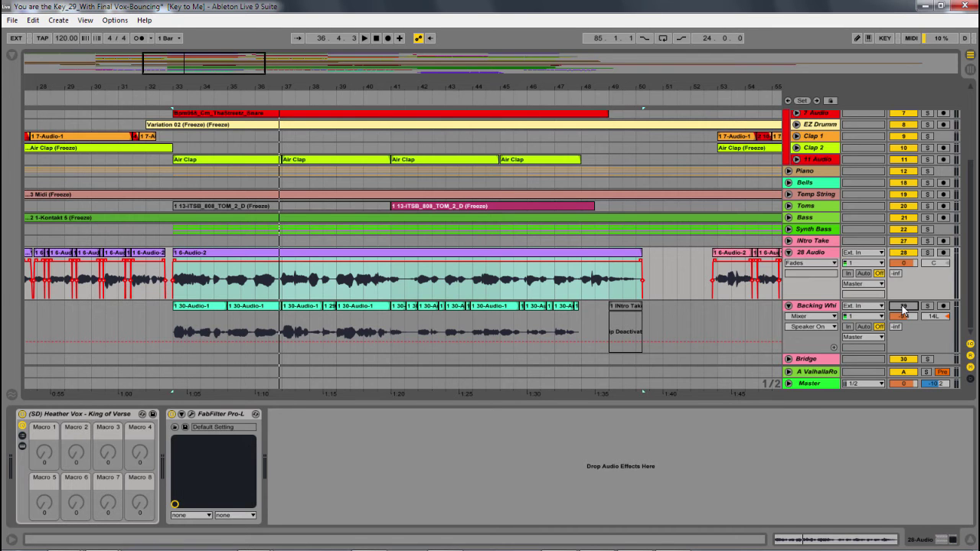
pyautogui.click(814, 254)
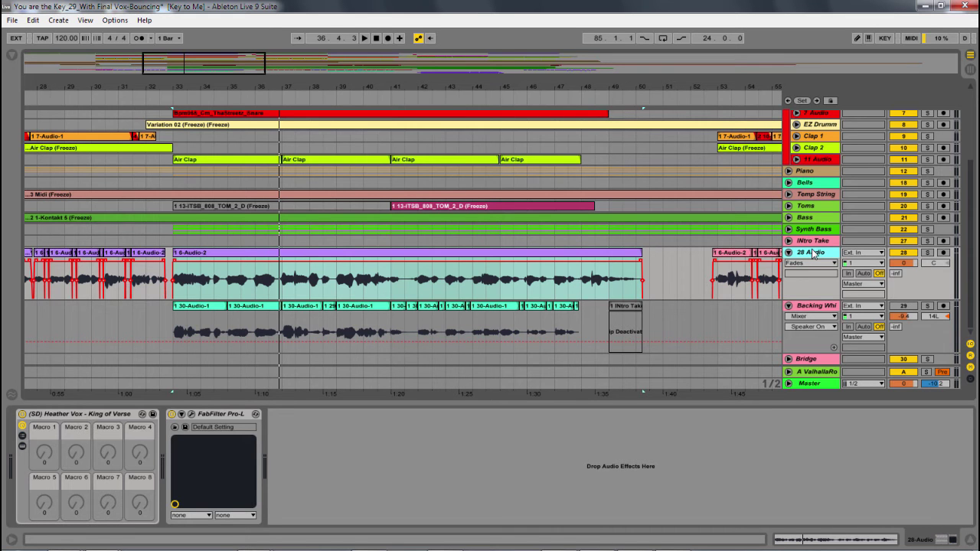
# Duplicate 28 Audio into 29 Audio, panning 28 Audio to 12R and 29 Audio to 25L
pyautogui.hotkey('ctrl', 'd')
pyautogui.click(392, 307)
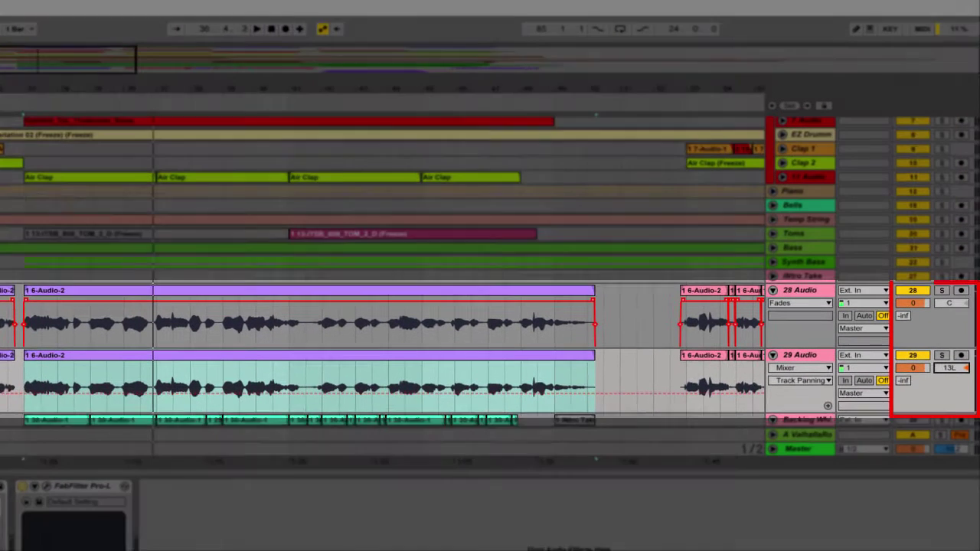
pyautogui.moveTo(932, 320); pyautogui.dragTo(932, 330)
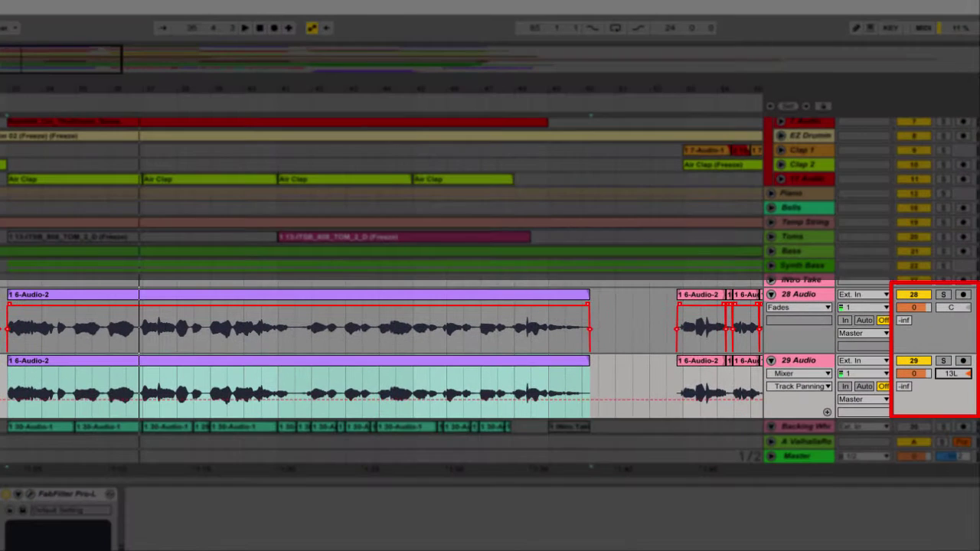
pyautogui.moveTo(952, 374); pyautogui.dragTo(952, 374)
pyautogui.moveTo(953, 307); pyautogui.dragTo(952, 298)
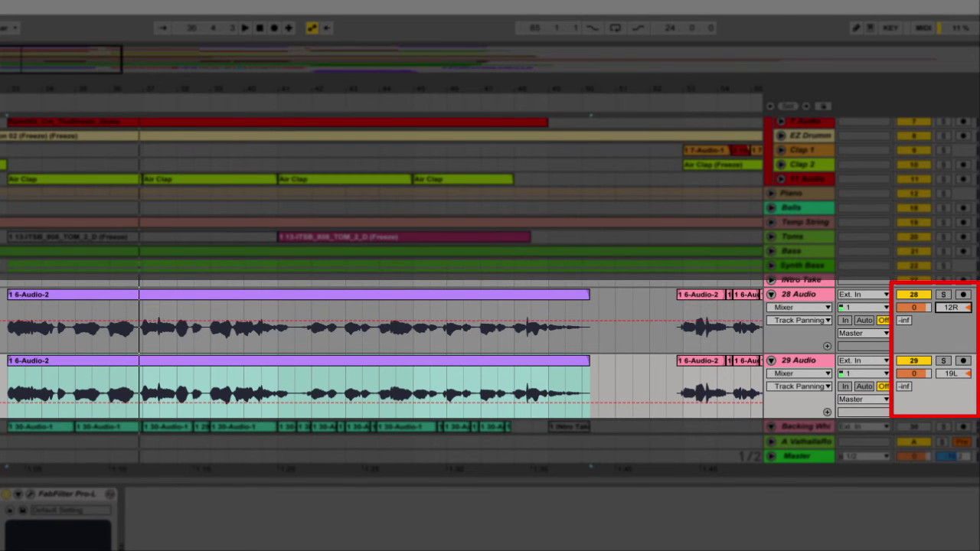
pyautogui.moveTo(954, 374); pyautogui.dragTo(955, 378)
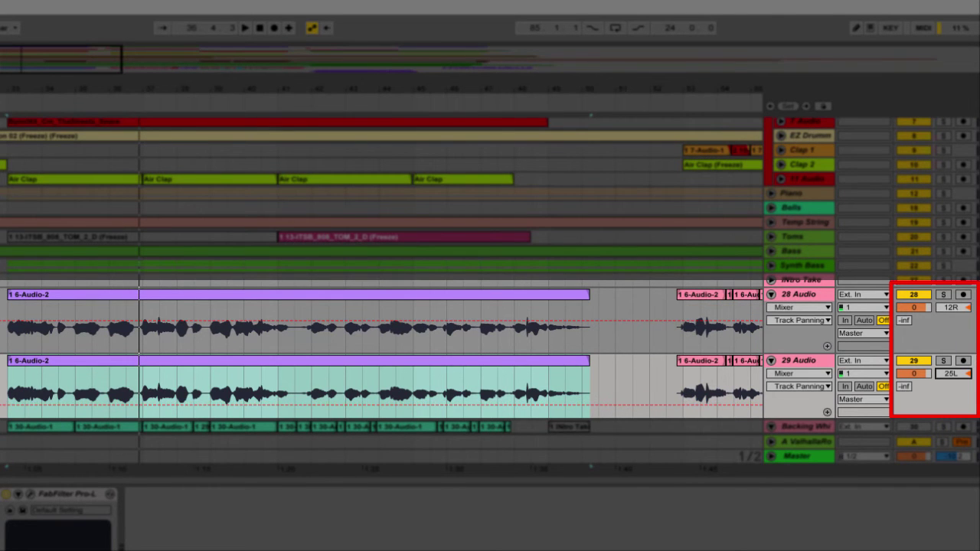
# Play back the two panned vocals, then zoom in on bars 33–37
pyautogui.press('space')
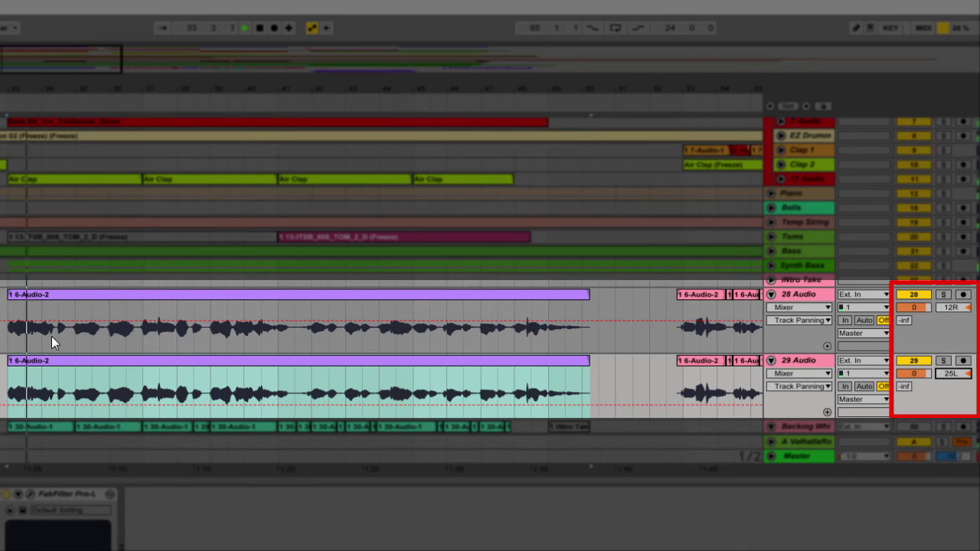
pyautogui.press('space')
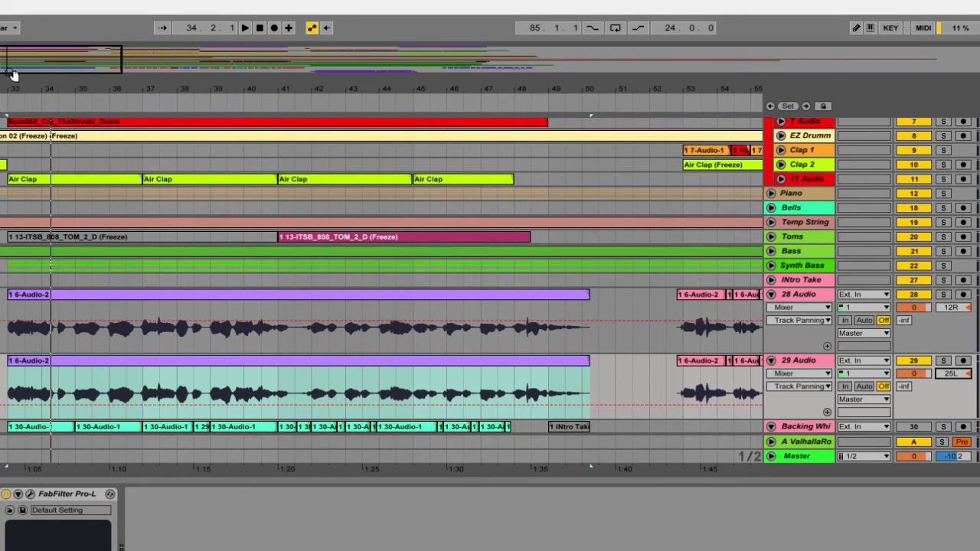
pyautogui.moveTo(4, 70); pyautogui.dragTo(47, 339)
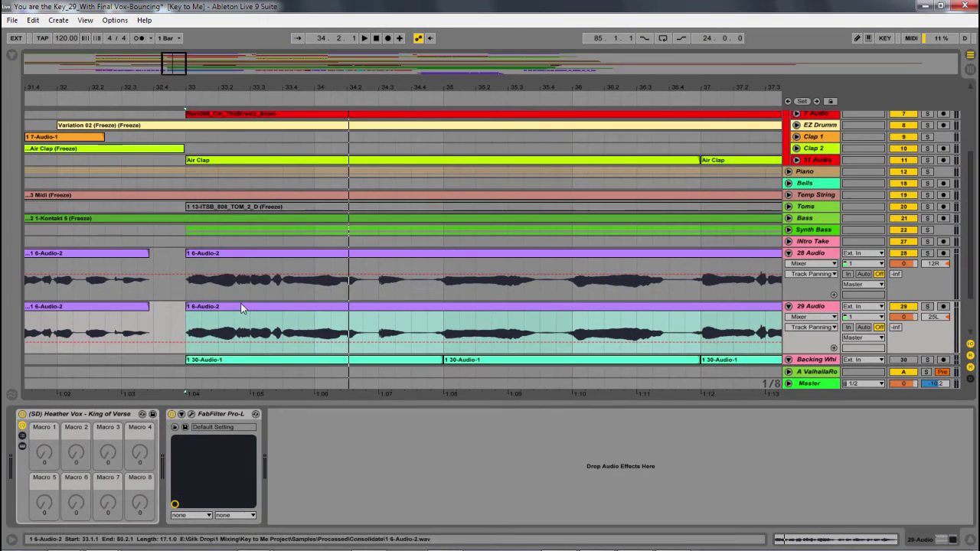
pyautogui.click(11, 55)
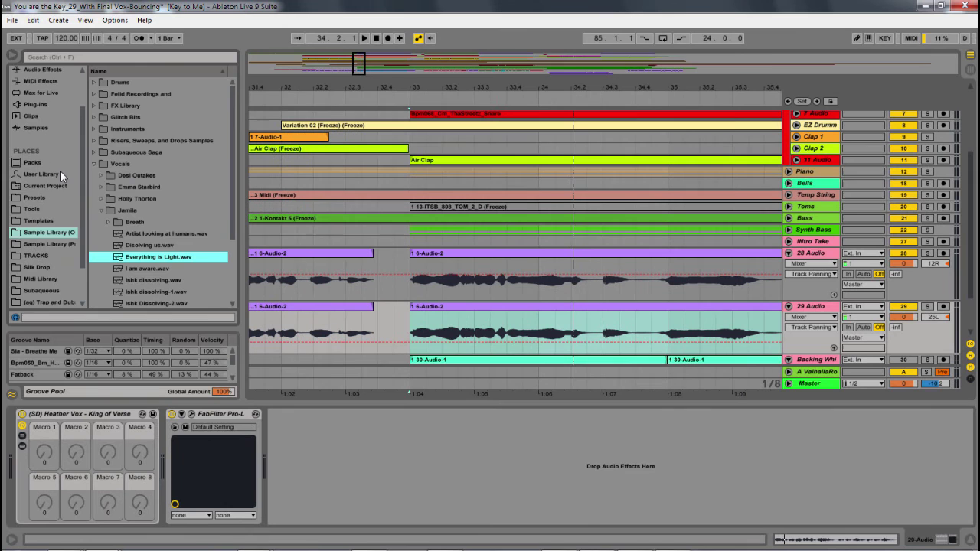
pyautogui.scroll(2, 60, 172)
pyautogui.click(48, 140)
pyautogui.click(52, 120)
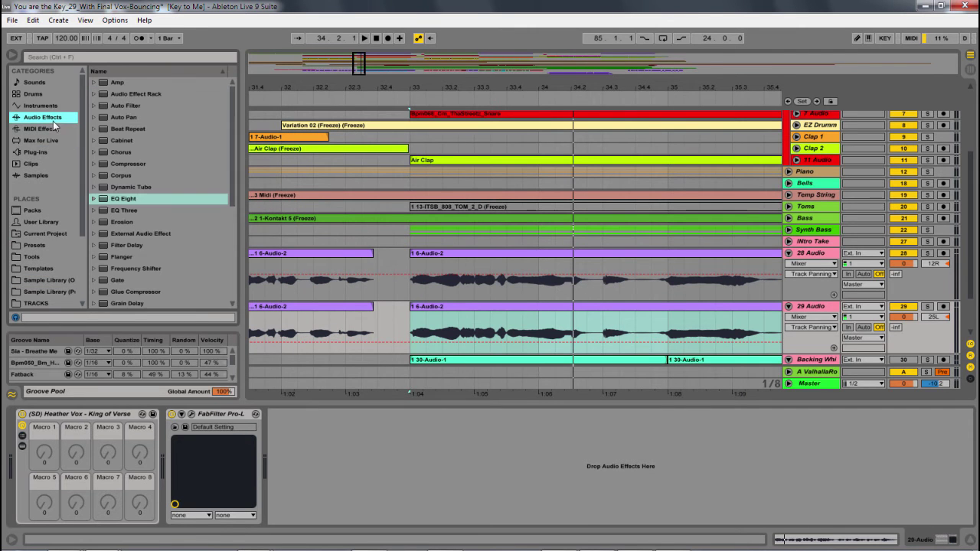
pyautogui.scroll(-4, 163, 184)
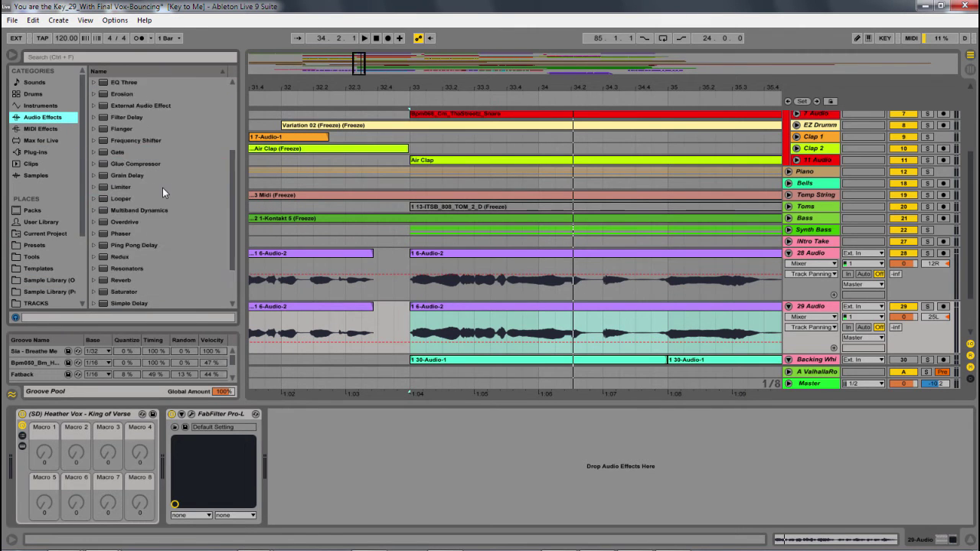
pyautogui.scroll(3, 168, 196)
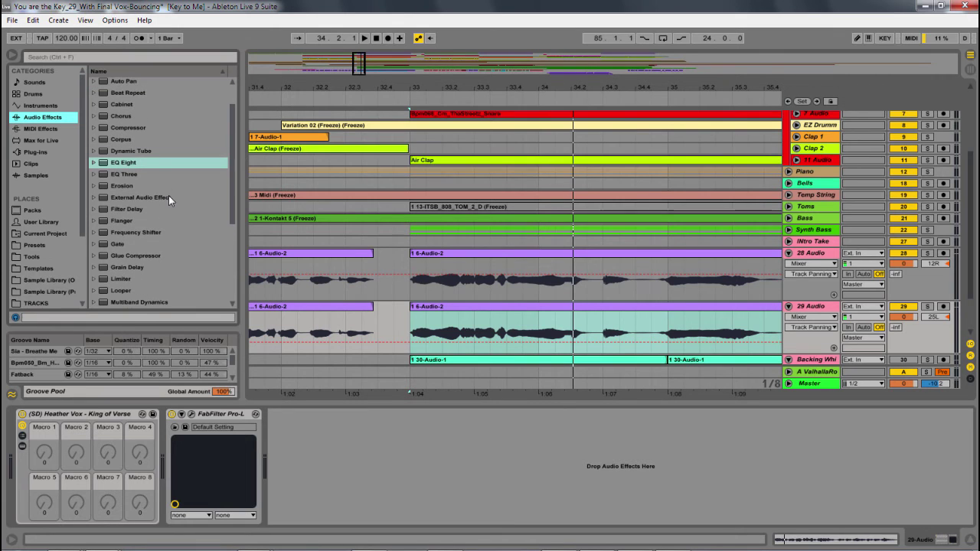
pyautogui.click(927, 307)
pyautogui.press('space')
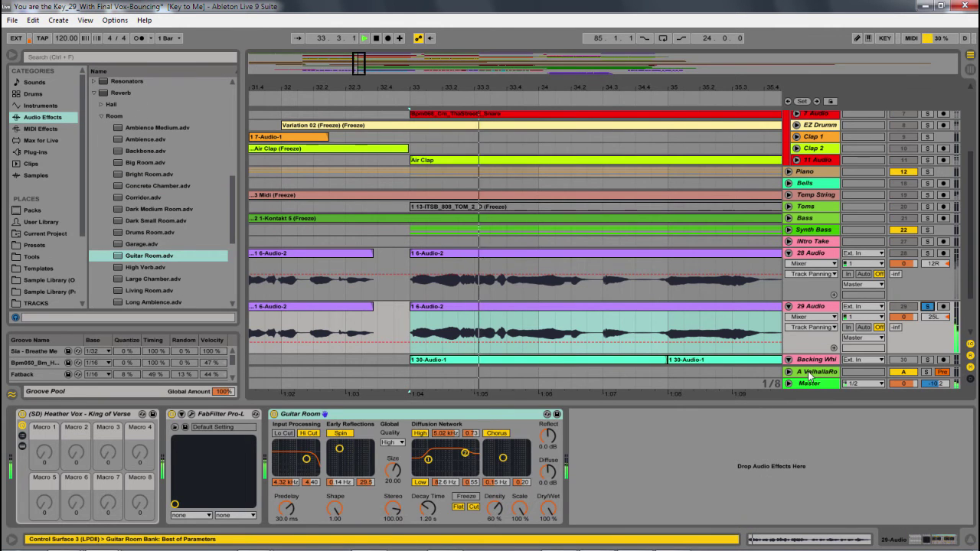
pyautogui.click(927, 307)
pyautogui.click(926, 307)
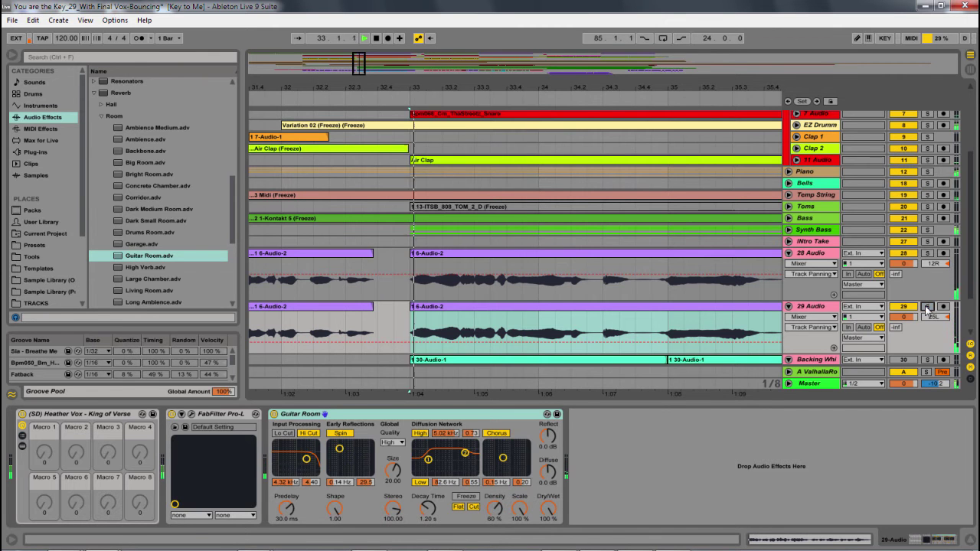
pyautogui.moveTo(459, 90); pyautogui.dragTo(459, 114)
pyautogui.press('-')
pyautogui.press('-')
pyautogui.press('-')
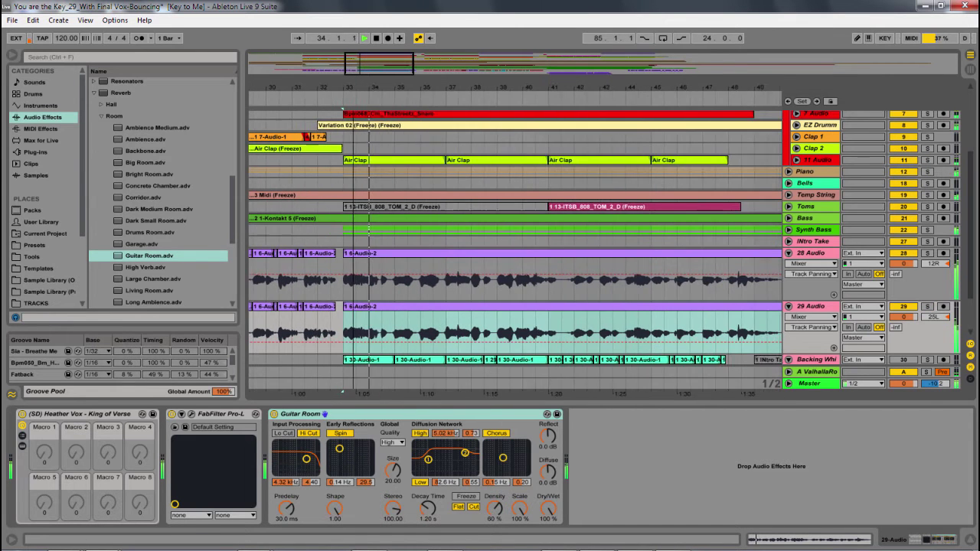
pyautogui.press('+')
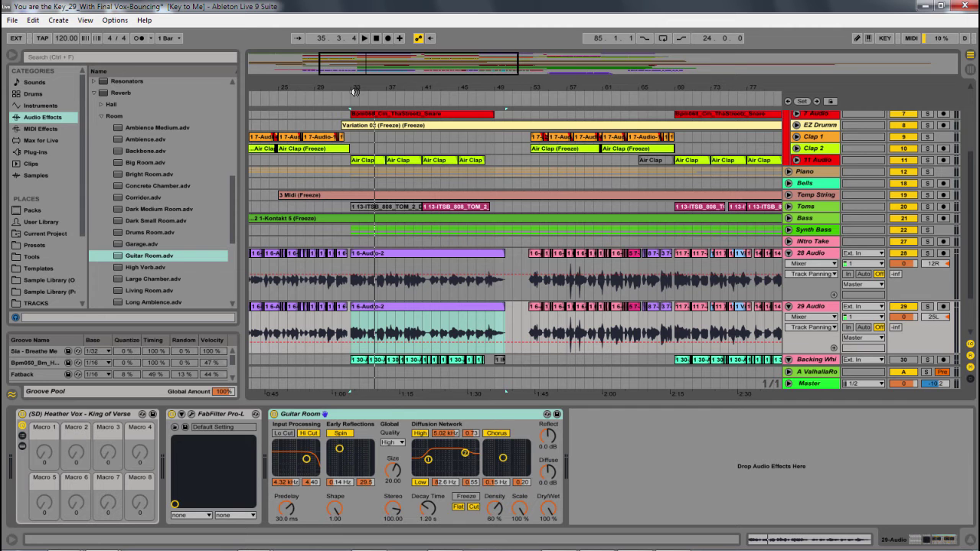
# Move track 29's 6-Audio-2 clip a few ticks later than track 28's copy and audition the offset
pyautogui.moveTo(344, 83); pyautogui.dragTo(344, 138)
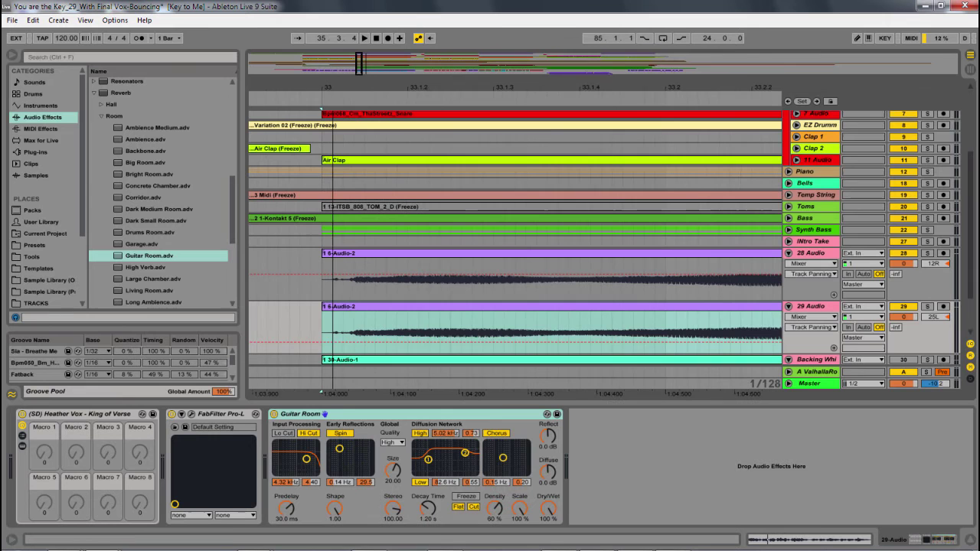
pyautogui.click(341, 309)
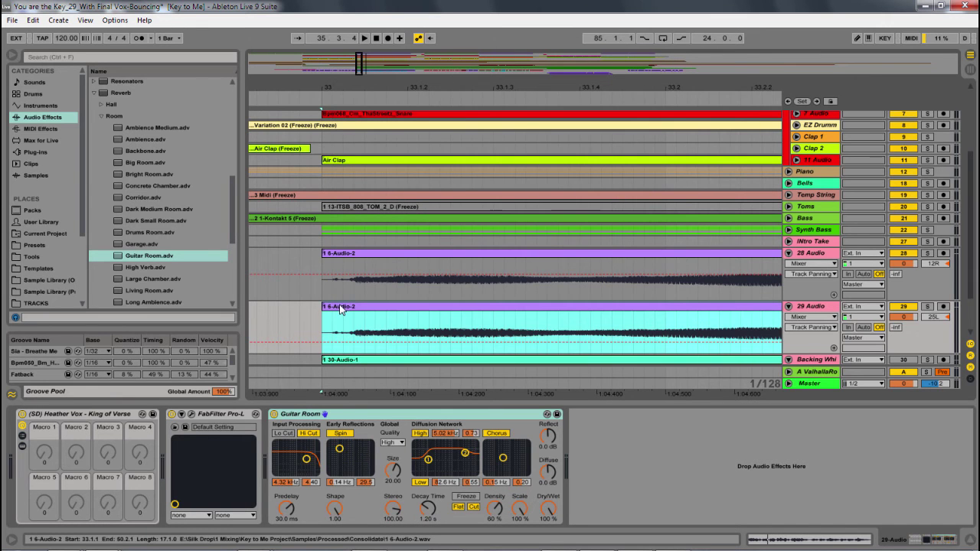
pyautogui.moveTo(341, 308)
pyautogui.mouseDown()
pyautogui.moveTo(372, 317)
pyautogui.moveTo(354, 310)
pyautogui.mouseUp()
pyautogui.press('space')
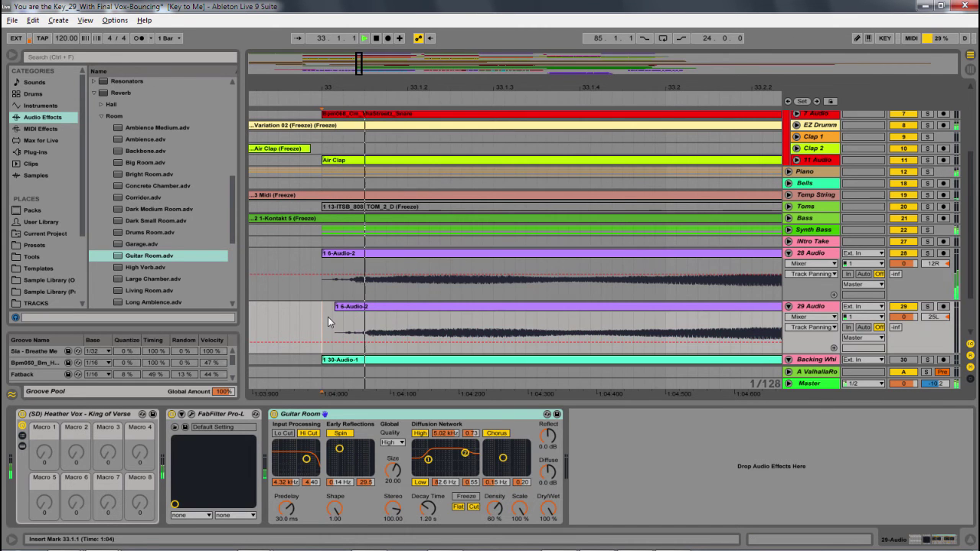
pyautogui.moveTo(364, 86)
pyautogui.mouseDown()
pyautogui.moveTo(364, 74)
pyautogui.moveTo(380, 83)
pyautogui.mouseUp()
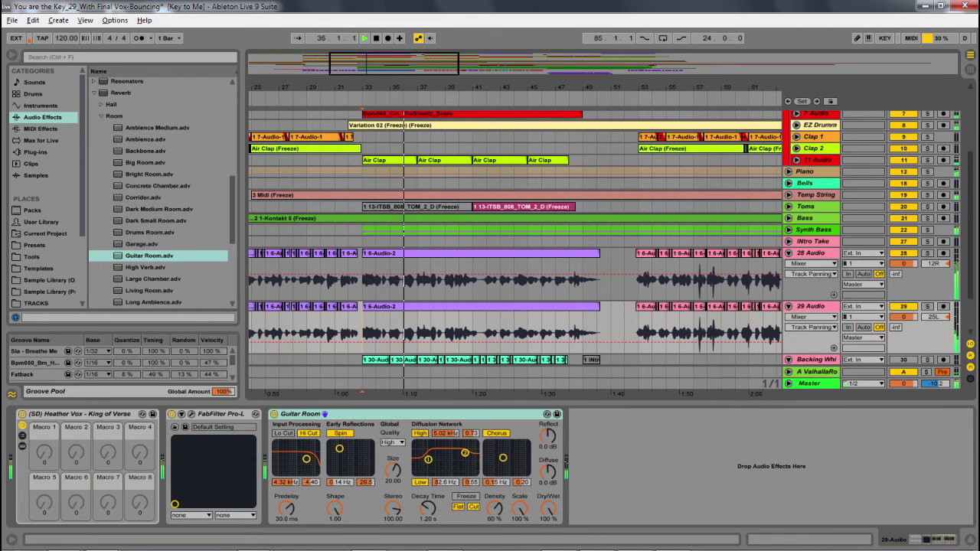
pyautogui.press('space')
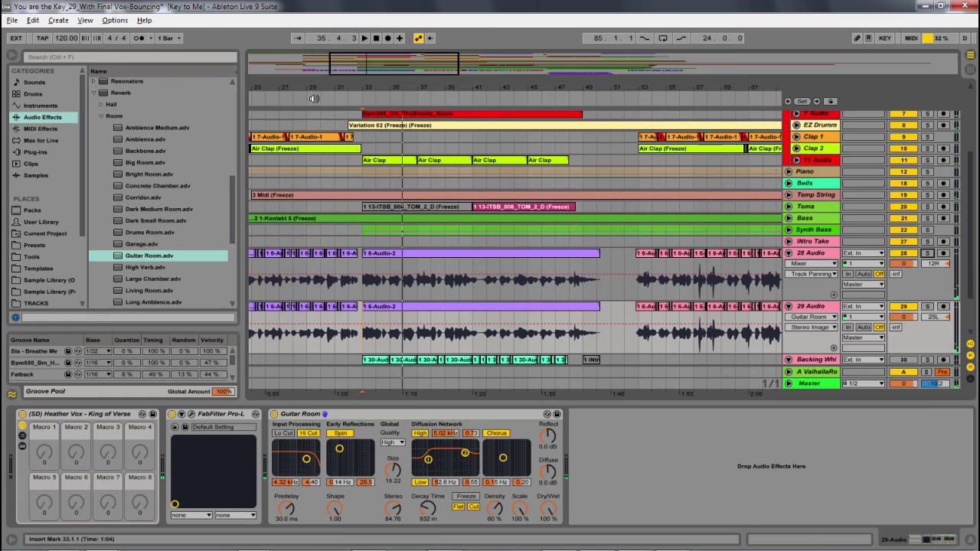
pyautogui.moveTo(369, 85); pyautogui.dragTo(401, 95)
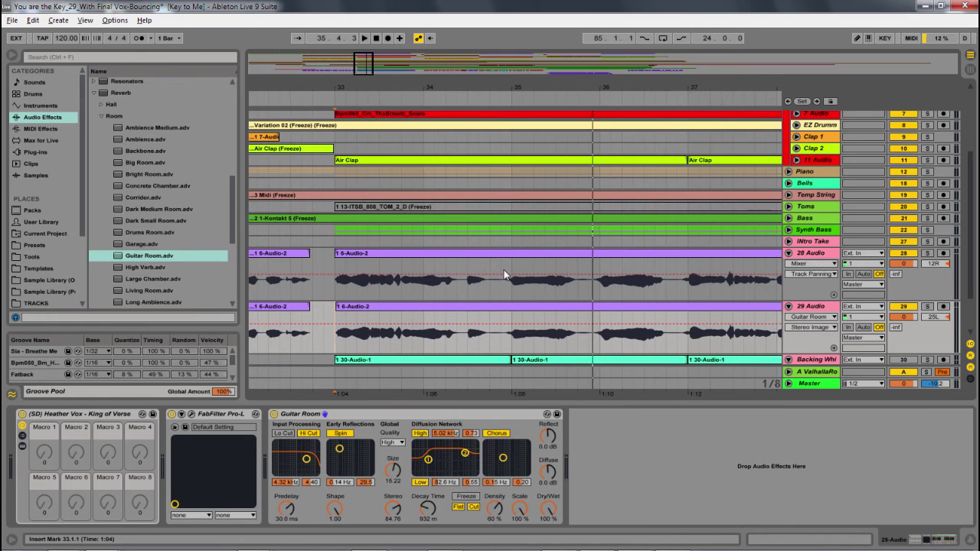
# Add warp markers to track 29's vocal clip, nudging those near 2.3 and 3.3 earlier
pyautogui.click(462, 307)
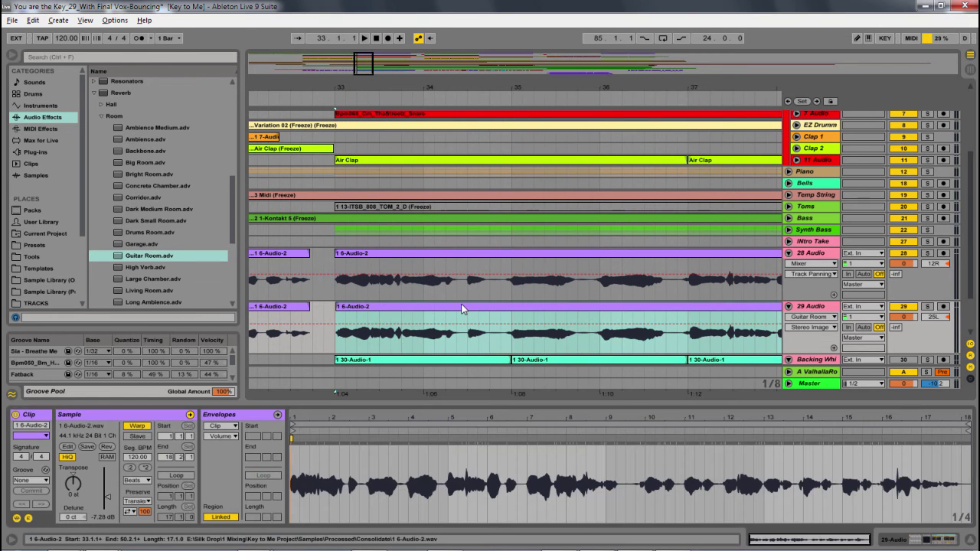
pyautogui.doubleClick(409, 442)
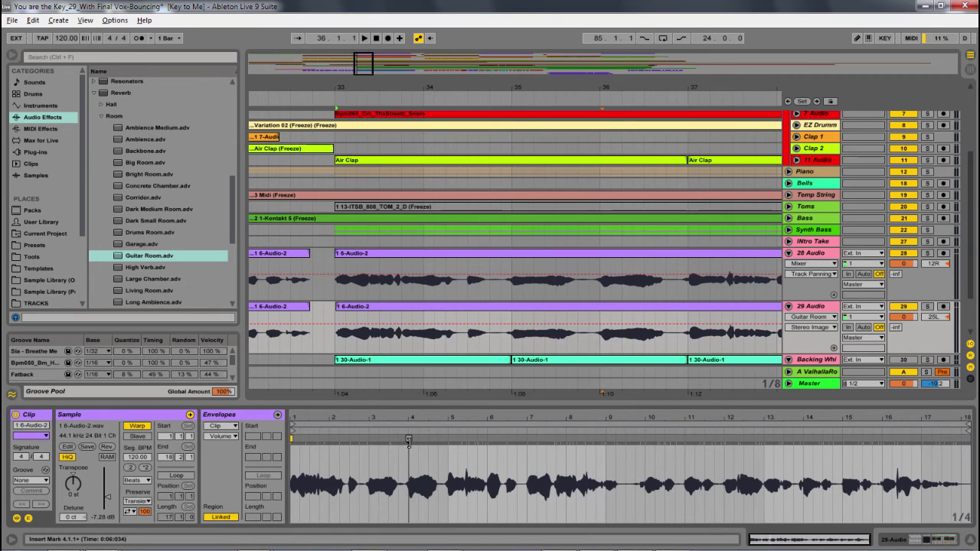
pyautogui.doubleClick(391, 442)
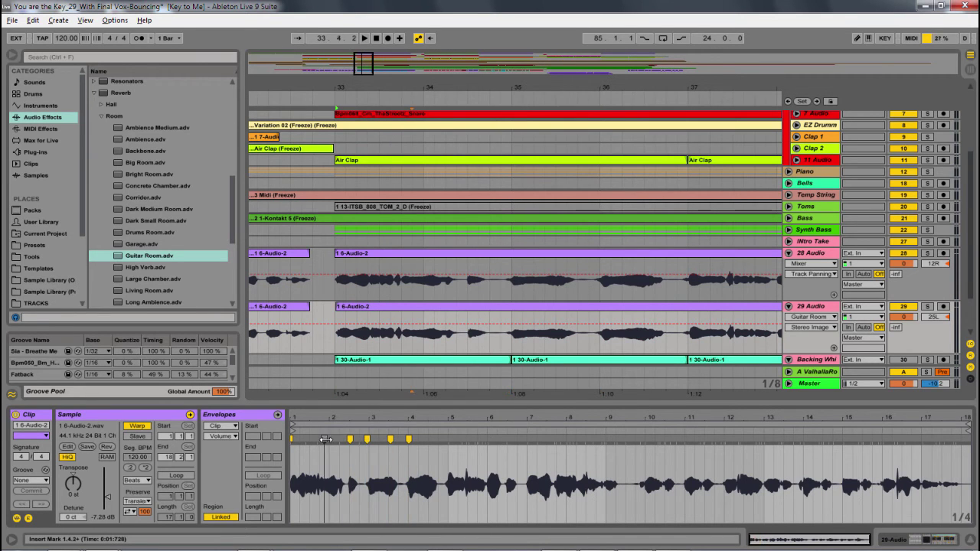
pyautogui.doubleClick(448, 440)
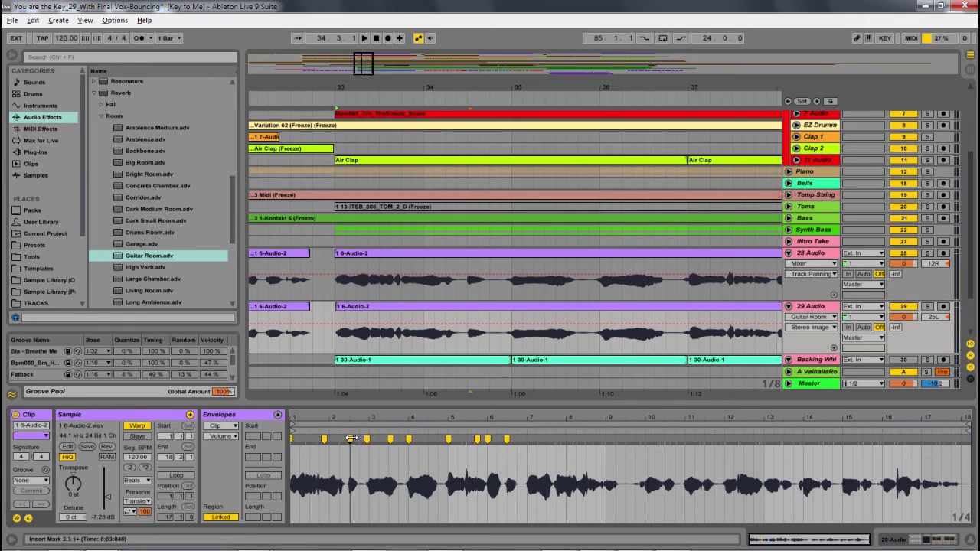
pyautogui.moveTo(350, 439)
pyautogui.mouseDown()
pyautogui.moveTo(331, 426)
pyautogui.moveTo(330, 437)
pyautogui.mouseUp()
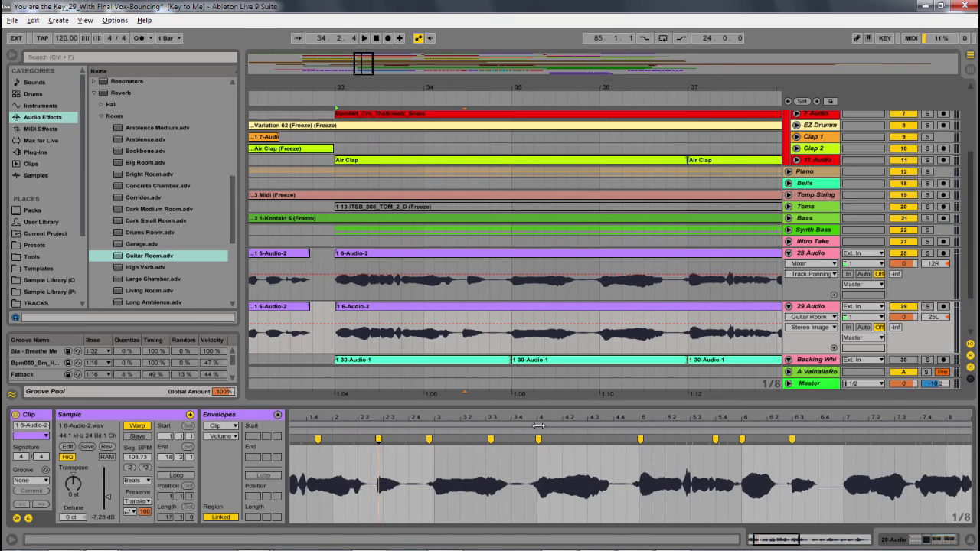
pyautogui.moveTo(488, 439); pyautogui.dragTo(482, 439)
pyautogui.click(617, 439)
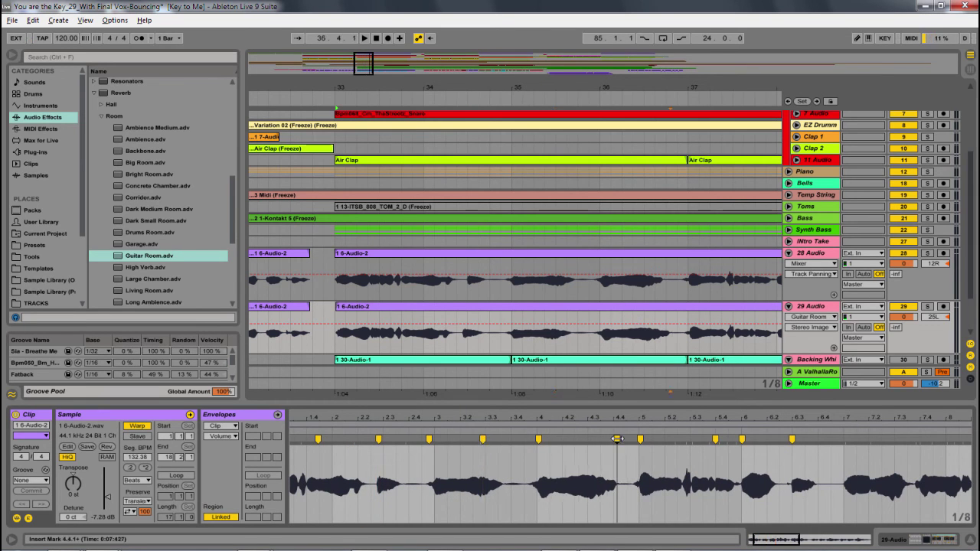
pyautogui.click(386, 308)
pyautogui.press('space')
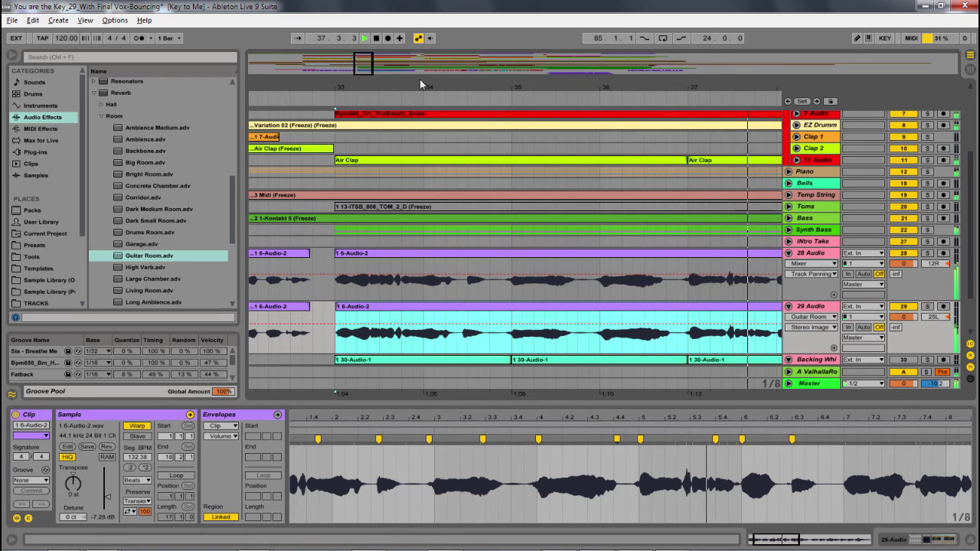
# Add a warp marker at bar 7 and shift it and a nearby marker slightly
pyautogui.moveTo(427, 86); pyautogui.dragTo(427, 69)
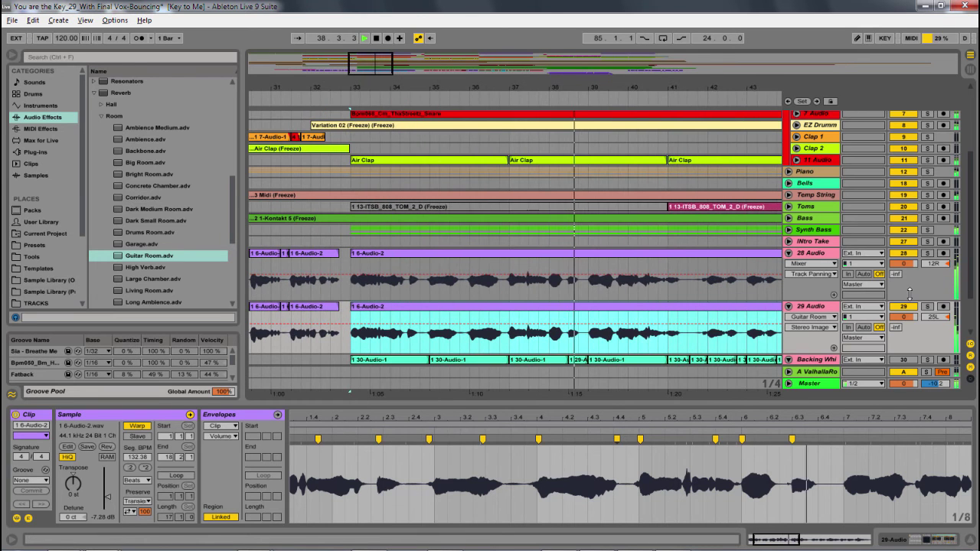
pyautogui.moveTo(827, 415); pyautogui.dragTo(826, 429)
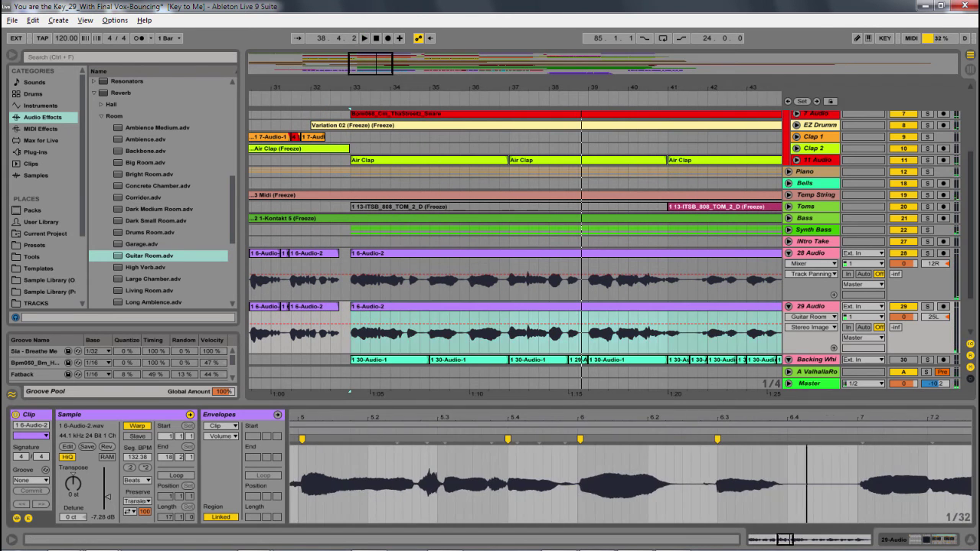
pyautogui.doubleClick(865, 441)
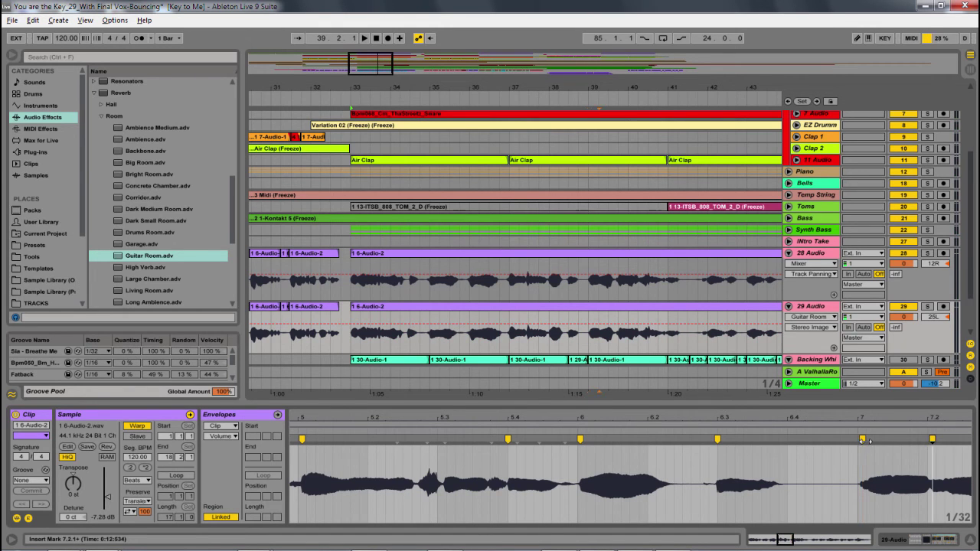
pyautogui.moveTo(865, 441); pyautogui.dragTo(859, 441)
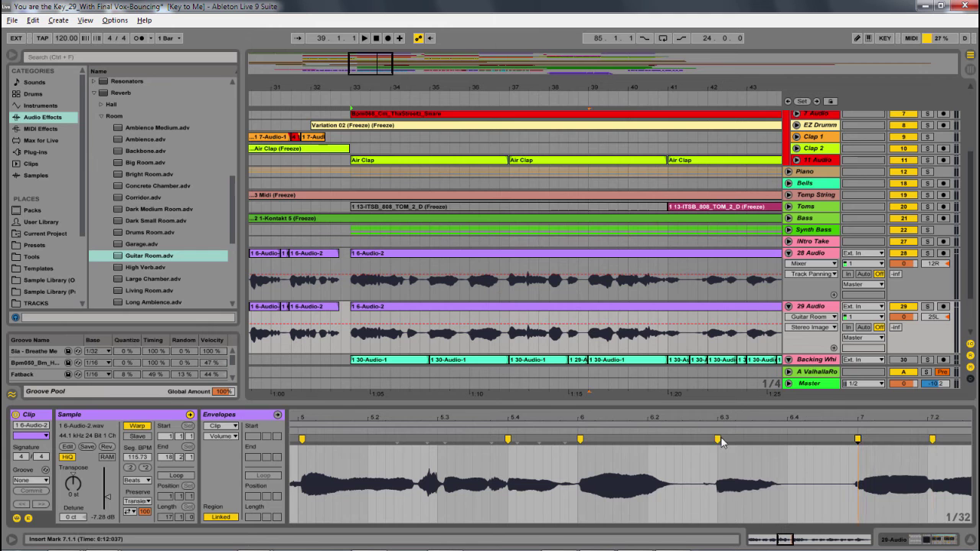
pyautogui.moveTo(726, 439); pyautogui.dragTo(737, 439)
# Add EQ Eight to track 29 with a ~173 Hz low cut and a high cut near 8.98 kHz
pyautogui.scroll(7, 91, 209)
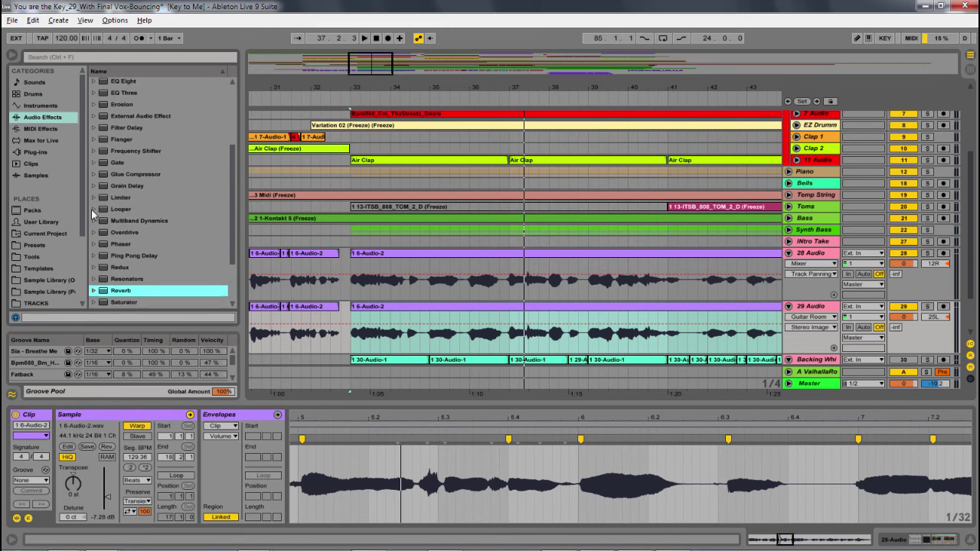
pyautogui.scroll(5, 91, 209)
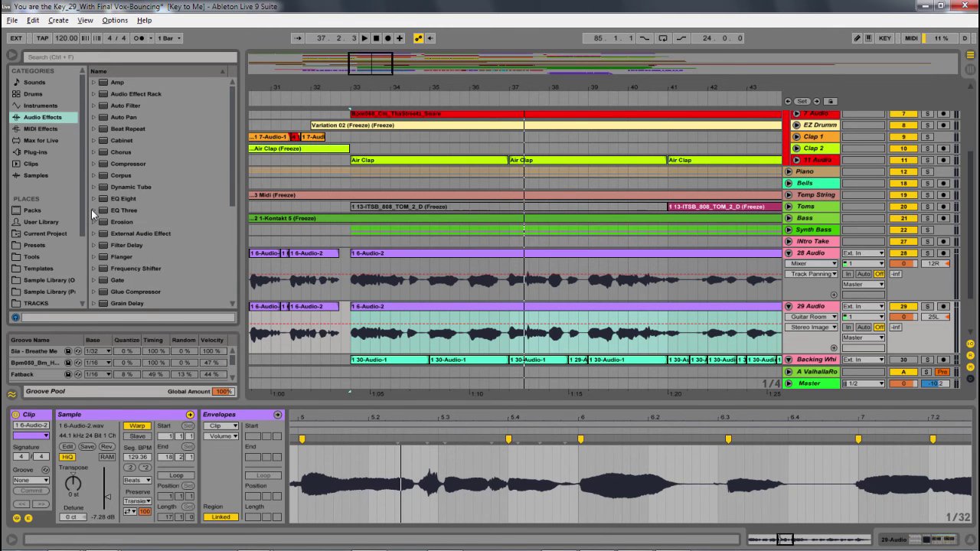
pyautogui.moveTo(123, 201); pyautogui.dragTo(344, 312)
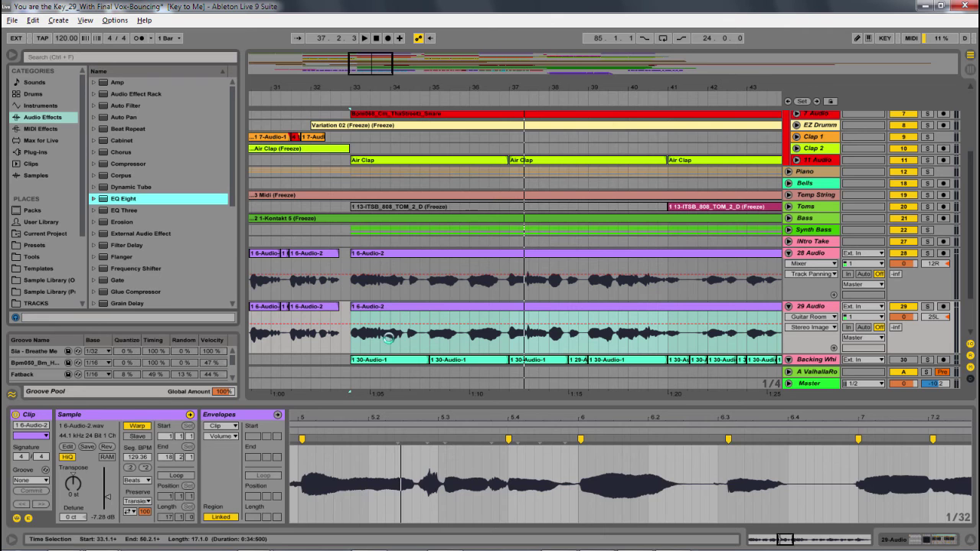
pyautogui.click(613, 508)
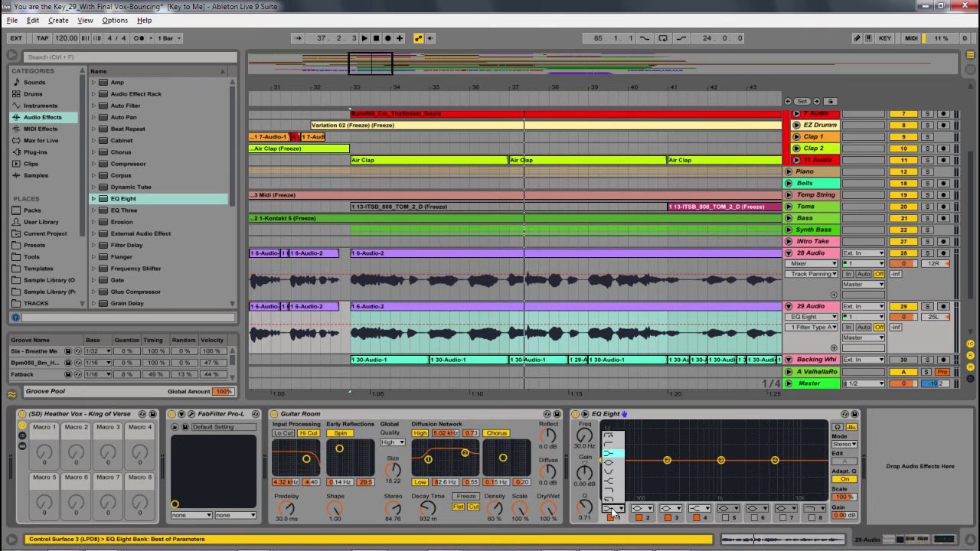
pyautogui.click(610, 450)
pyautogui.moveTo(603, 460); pyautogui.dragTo(663, 461)
pyautogui.press('space')
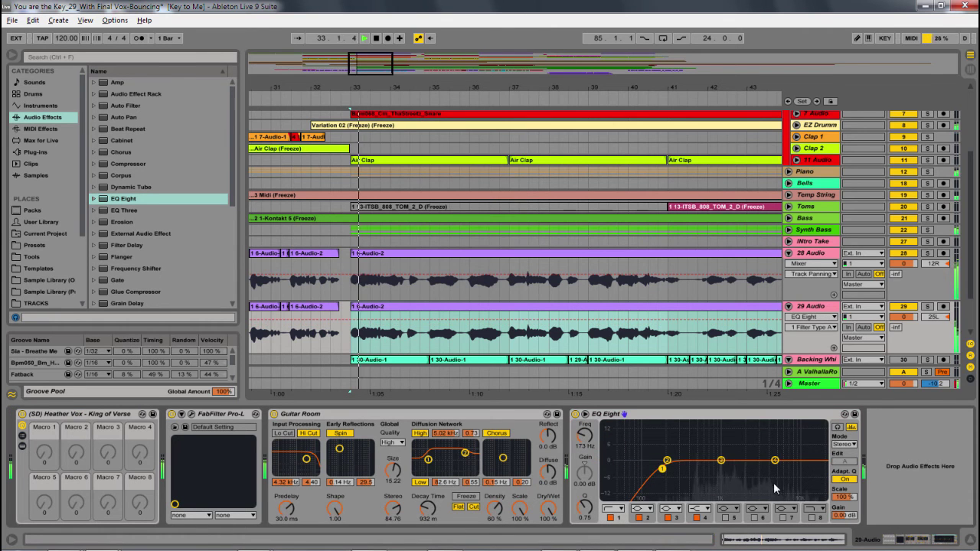
pyautogui.doubleClick(818, 469)
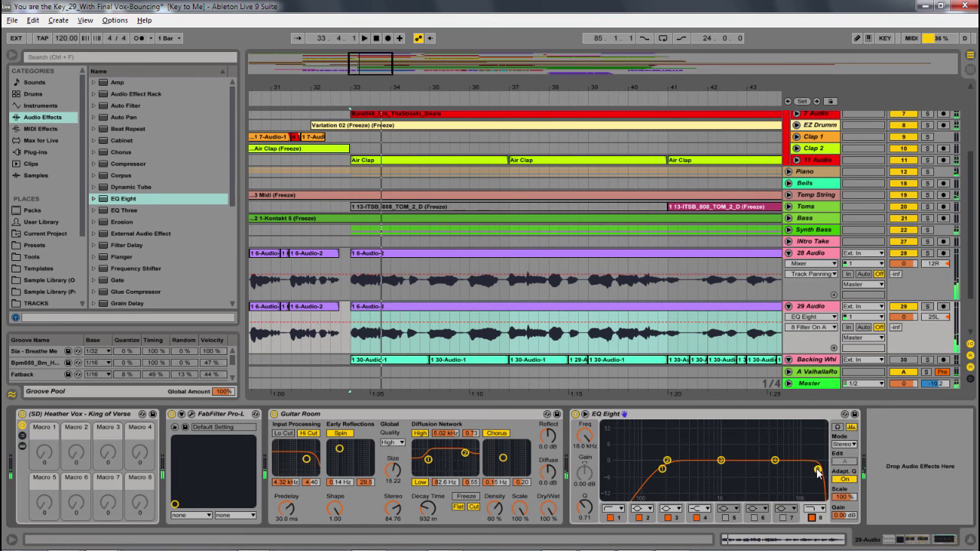
pyautogui.moveTo(818, 470); pyautogui.dragTo(794, 485)
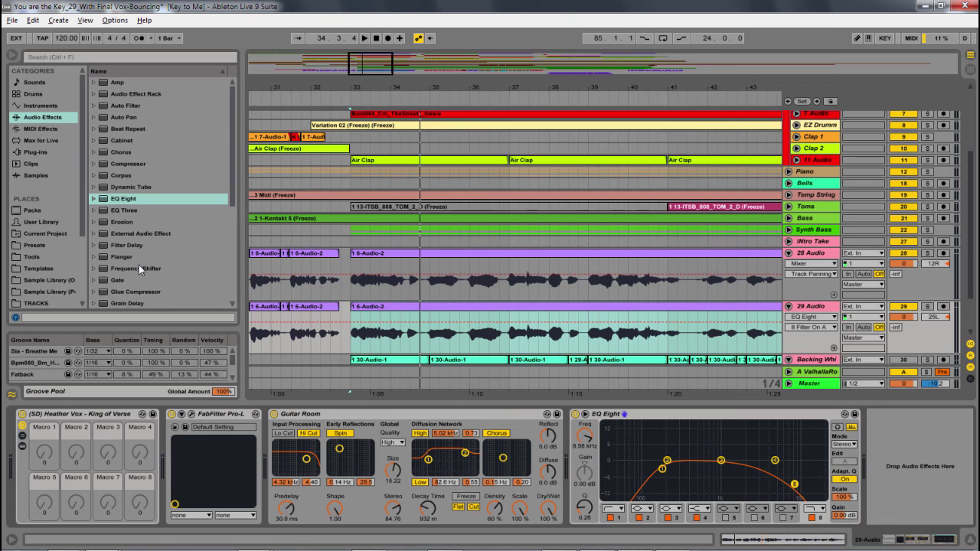
pyautogui.click(928, 306)
pyautogui.press('space')
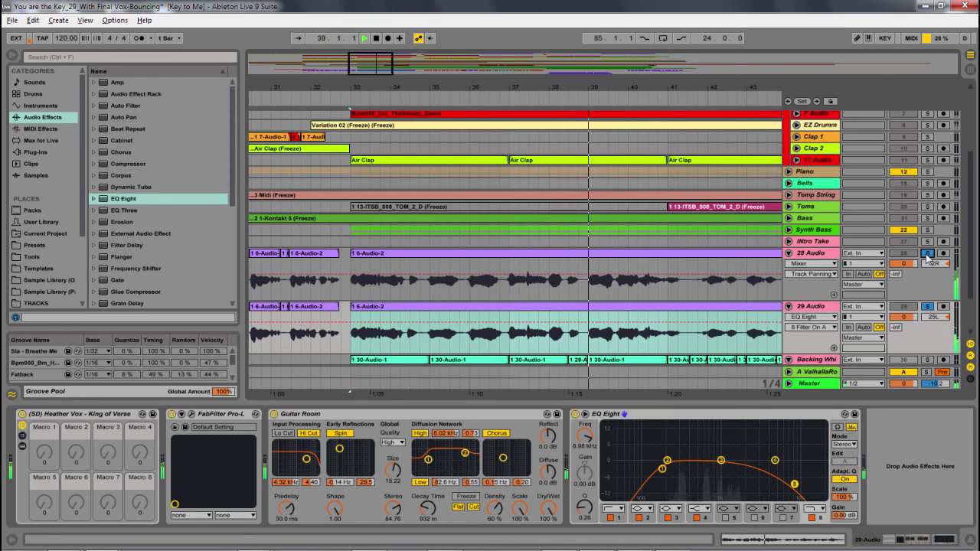
pyautogui.press('space')
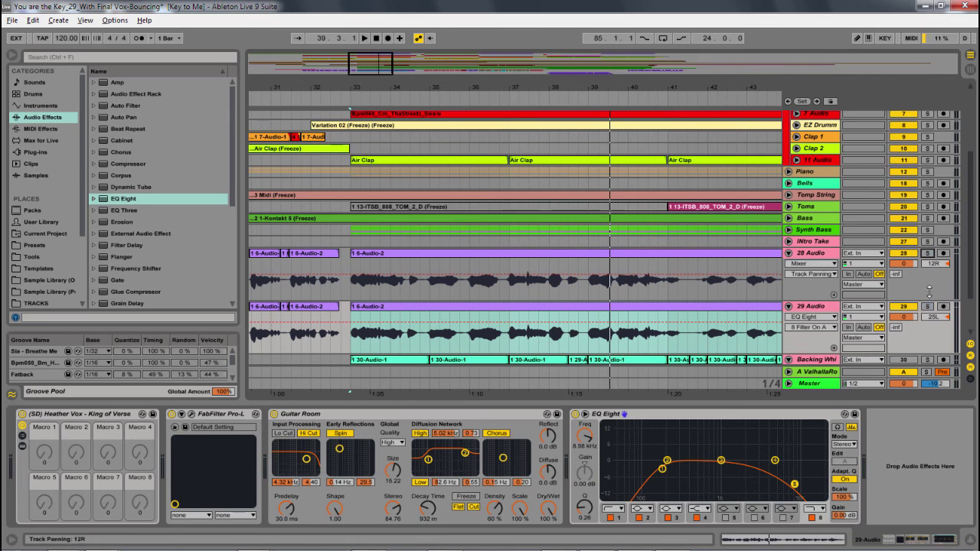
pyautogui.click(903, 308)
pyautogui.press('space')
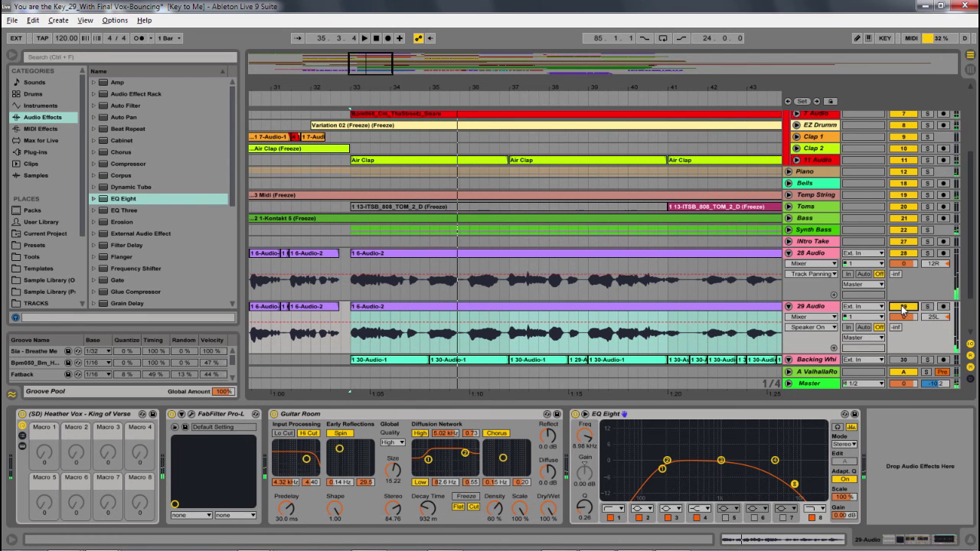
pyautogui.press('space')
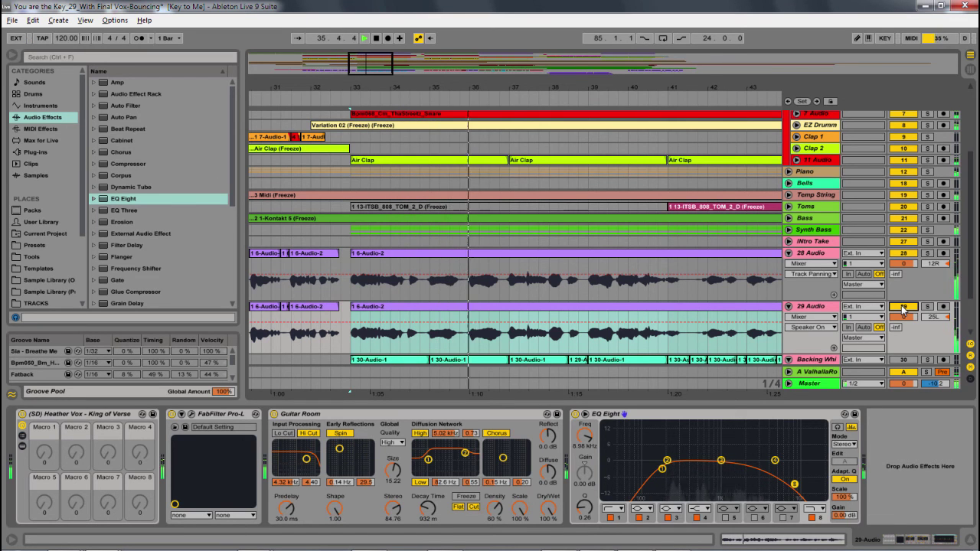
pyautogui.press('space')
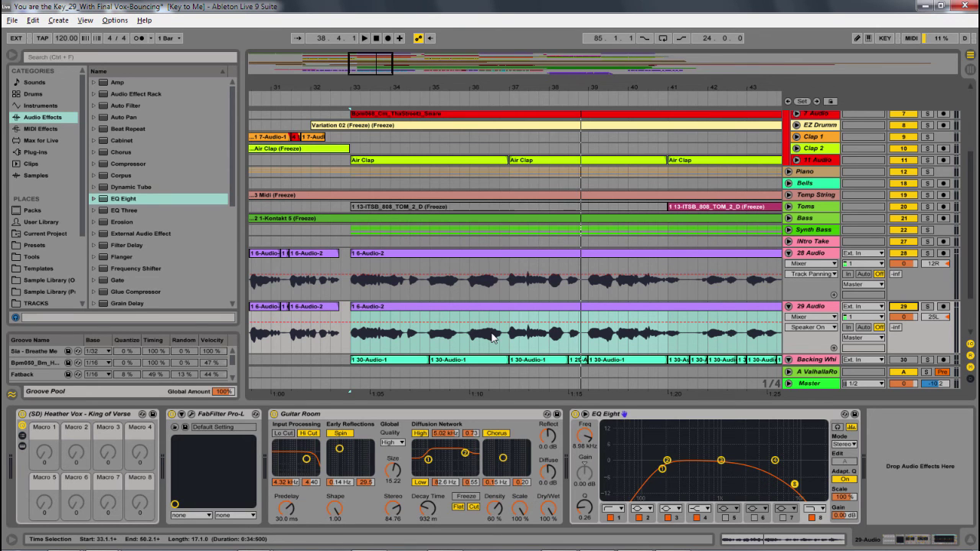
# Play the section with the Backing track, show its clip, and select bars 35–37 on 28 Audio
pyautogui.scroll(-1, 492, 338)
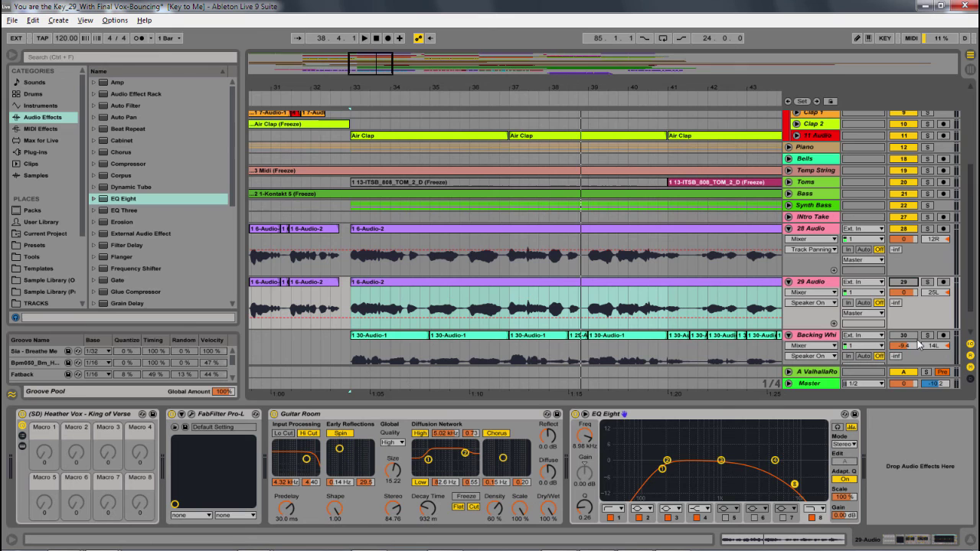
pyautogui.press('space')
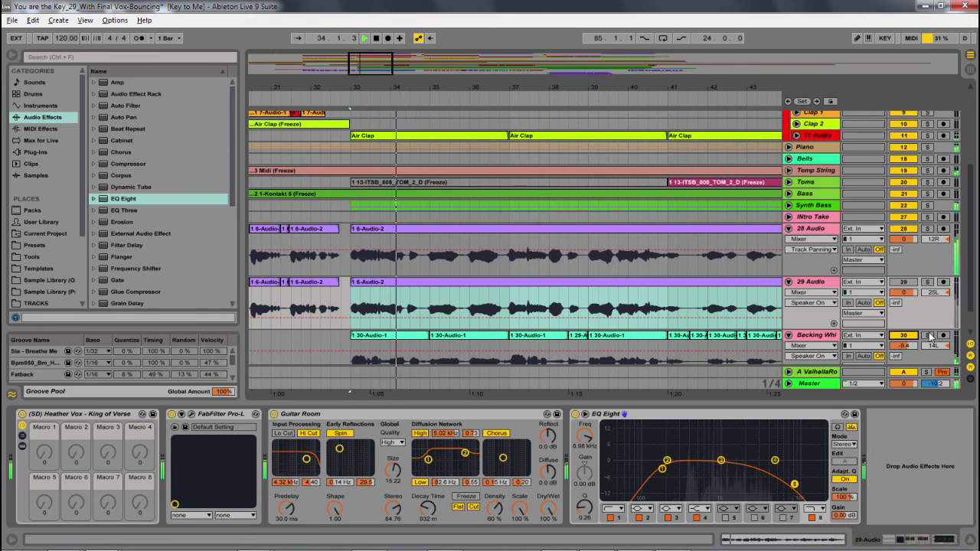
pyautogui.scroll(-1, 490, 334)
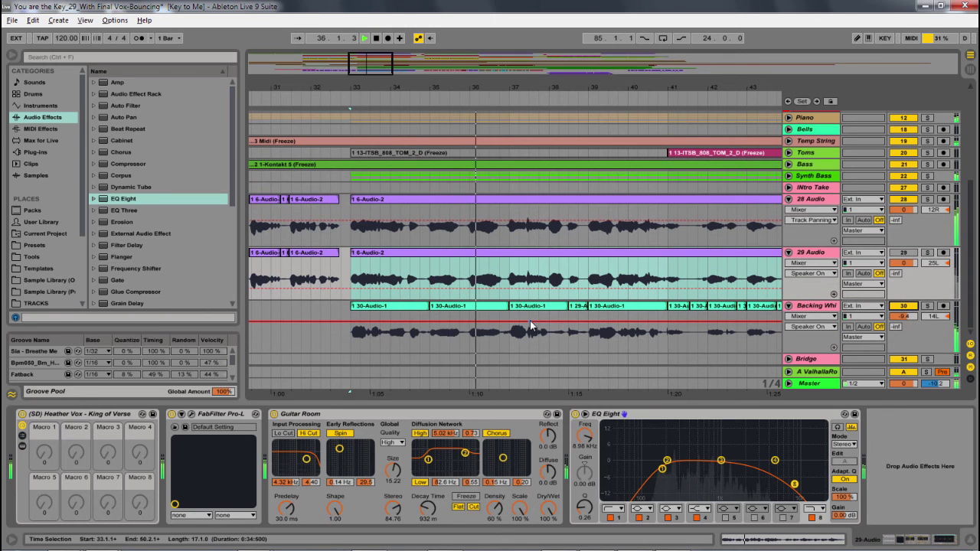
pyautogui.click(473, 306)
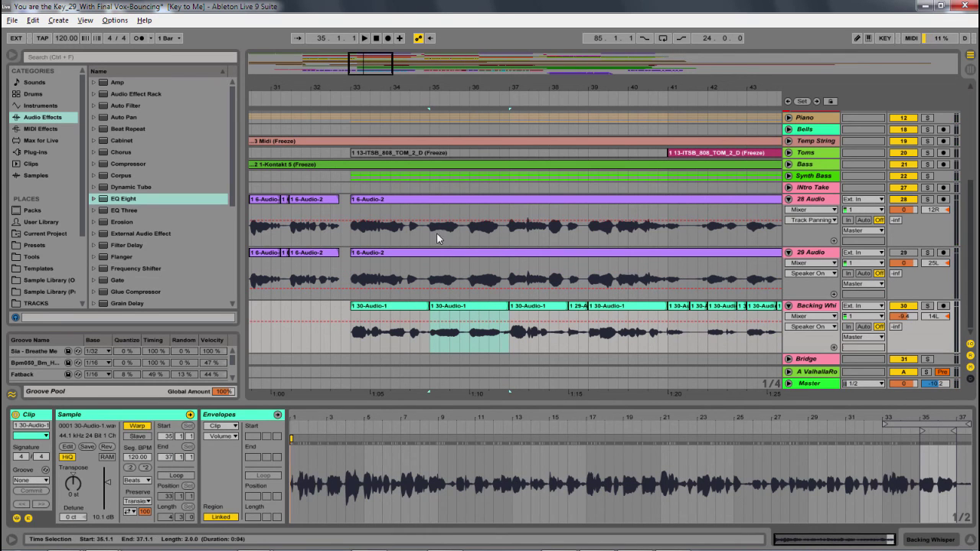
pyautogui.moveTo(435, 231); pyautogui.dragTo(509, 234)
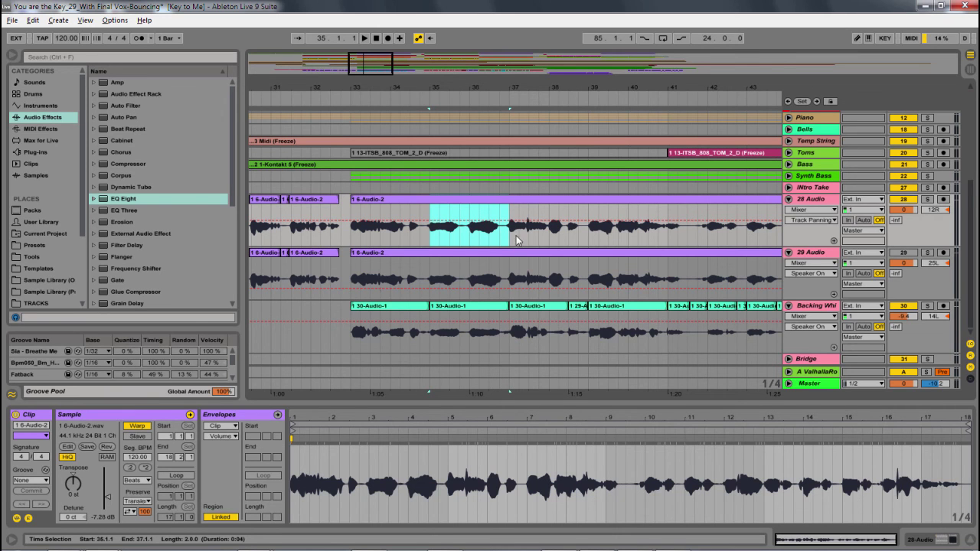
# Split bars 35–37 of the 29 Audio vocal into their own clip and re-enable the track
pyautogui.click(455, 117)
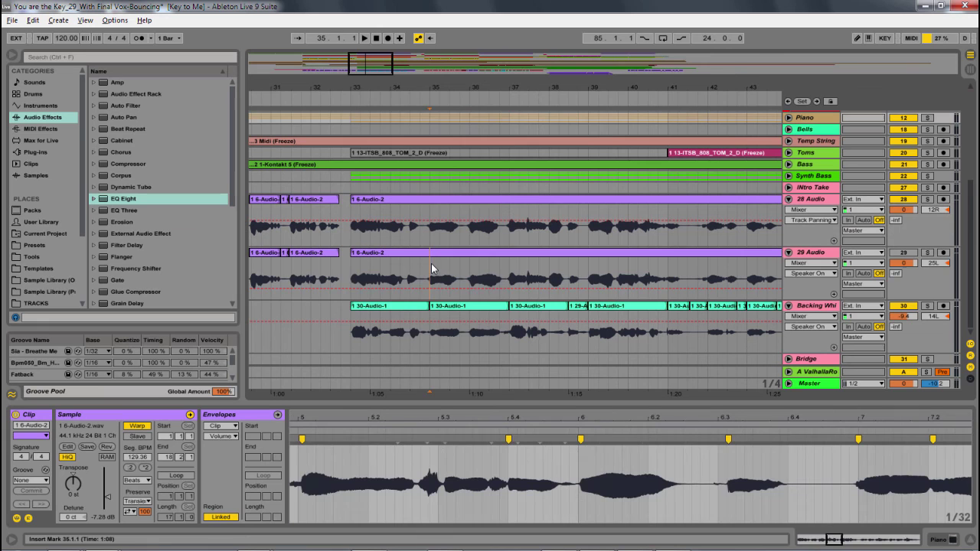
pyautogui.moveTo(431, 264); pyautogui.dragTo(507, 267)
pyautogui.hotkey('ctrl', 'e')
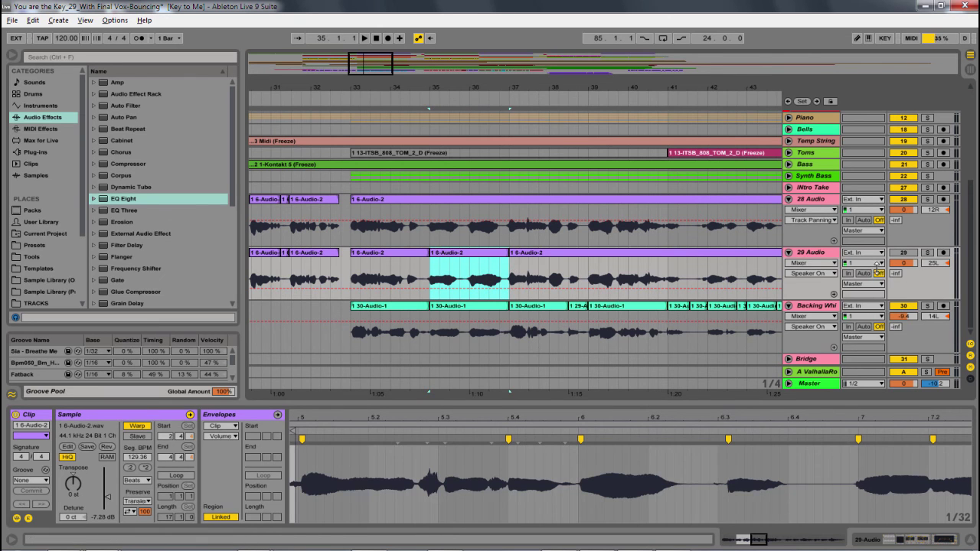
pyautogui.click(903, 253)
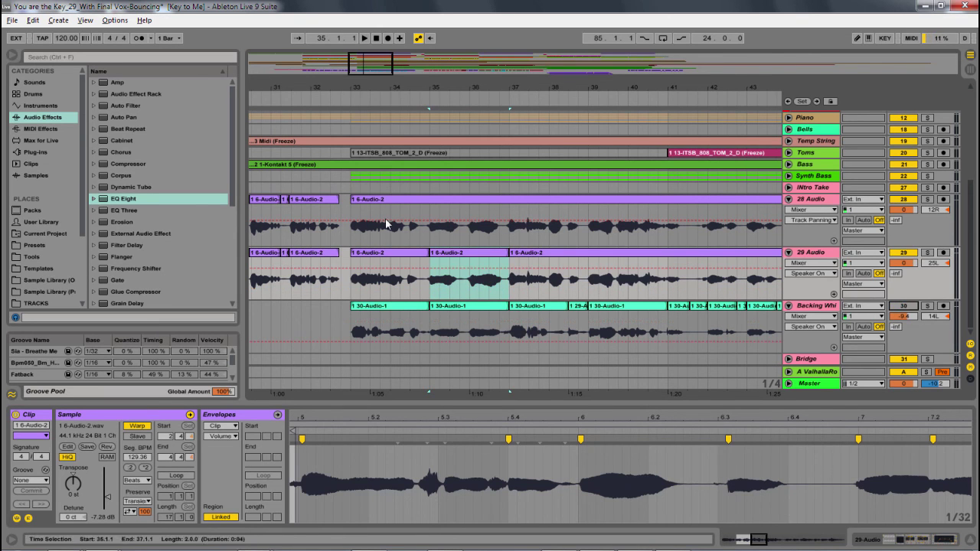
# Transpose the bars 35–37 clip up 5 semitones and play it from bar 33
pyautogui.click(441, 255)
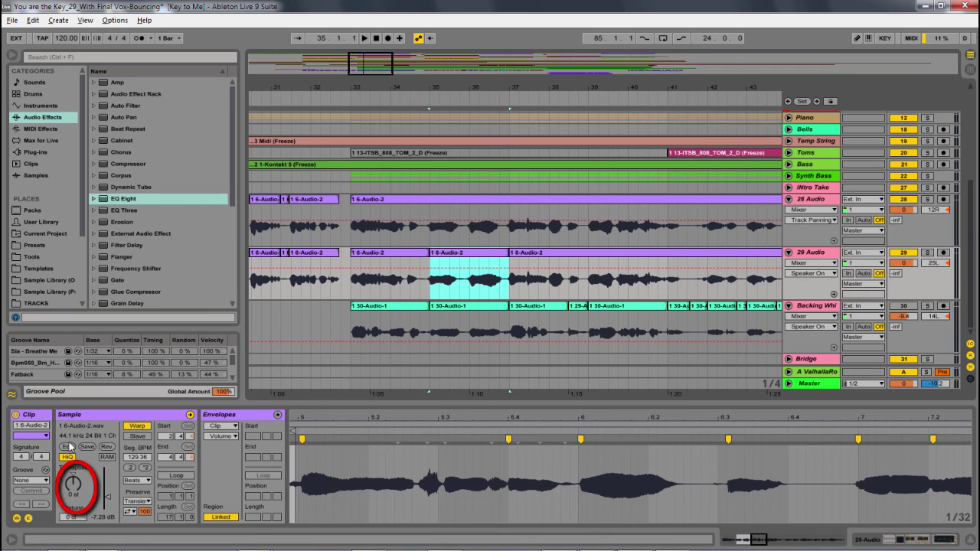
pyautogui.click(73, 488)
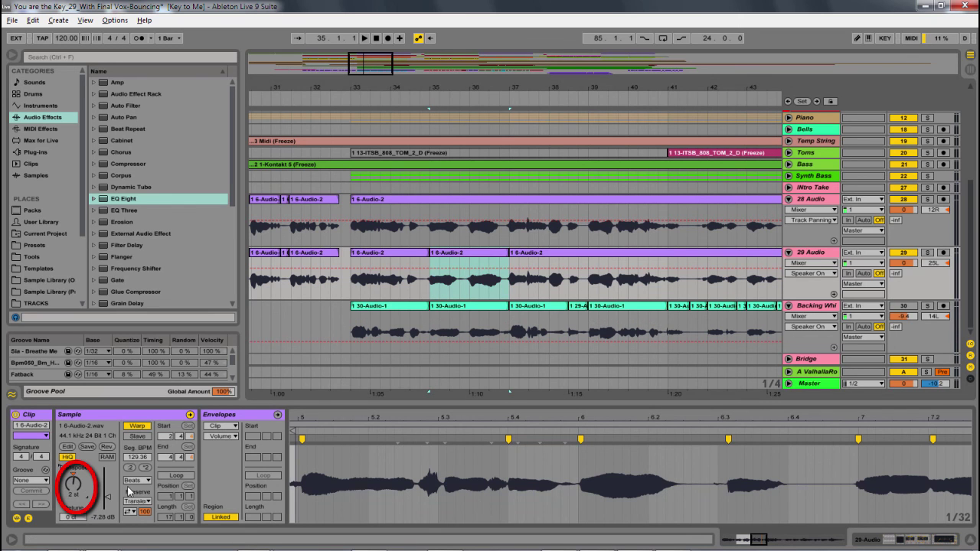
pyautogui.click(358, 294)
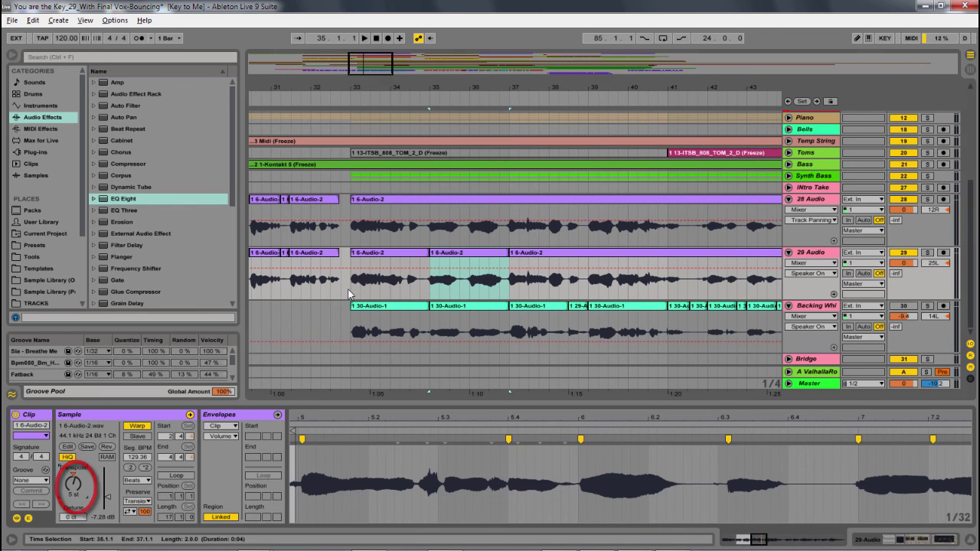
pyautogui.press('space')
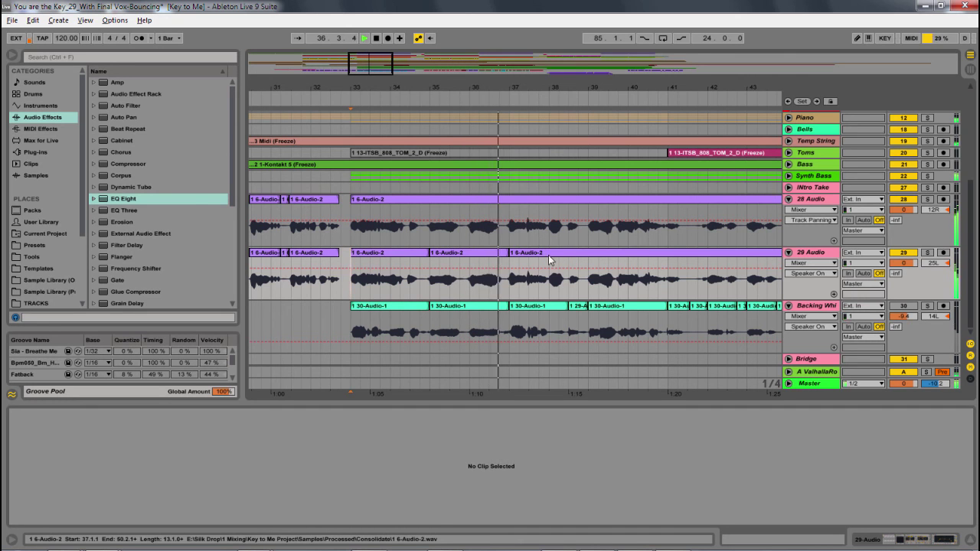
# Switch the transposed bars 35–37 clip's warp mode to Complex Pro and audition the harmony
pyautogui.press('space')
pyautogui.click(467, 253)
pyautogui.click(142, 480)
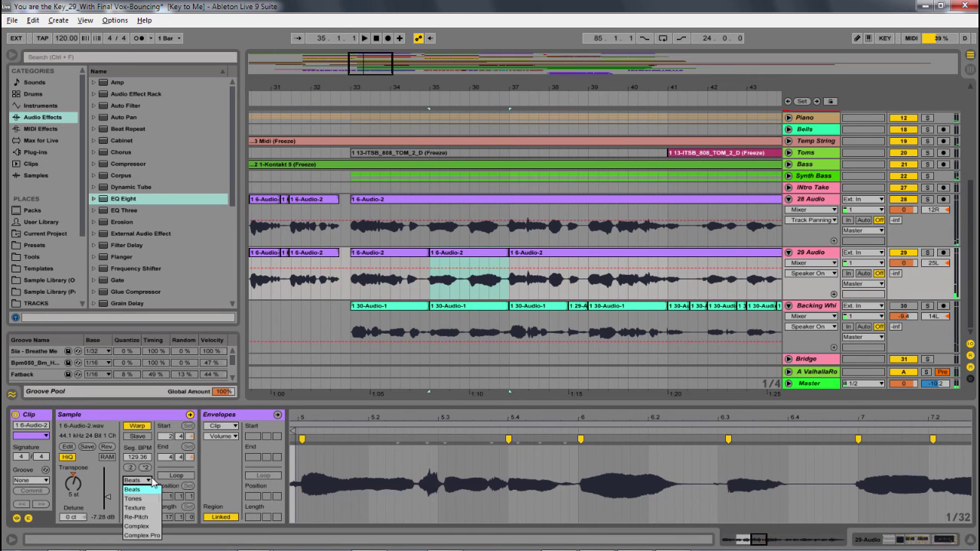
pyautogui.click(137, 526)
pyautogui.click(138, 480)
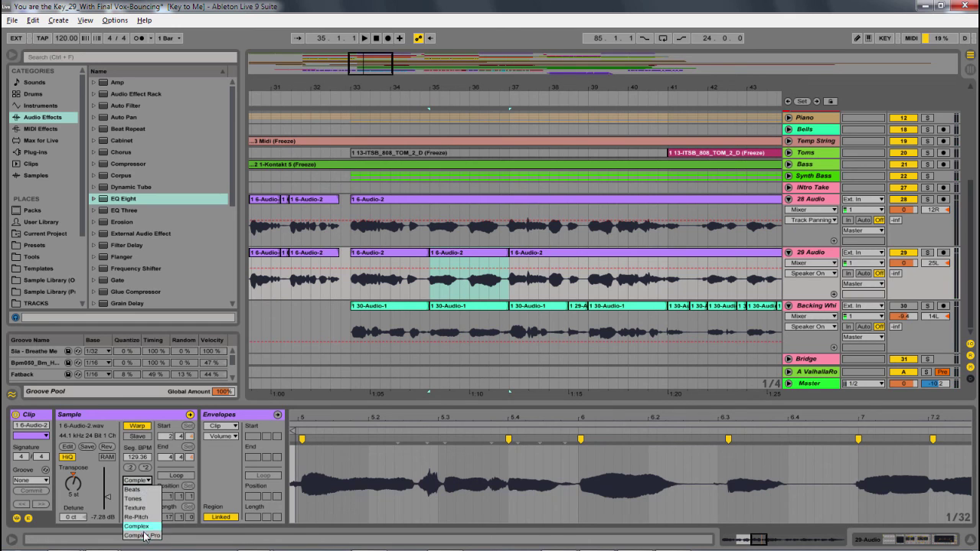
pyautogui.click(138, 536)
pyautogui.press('space')
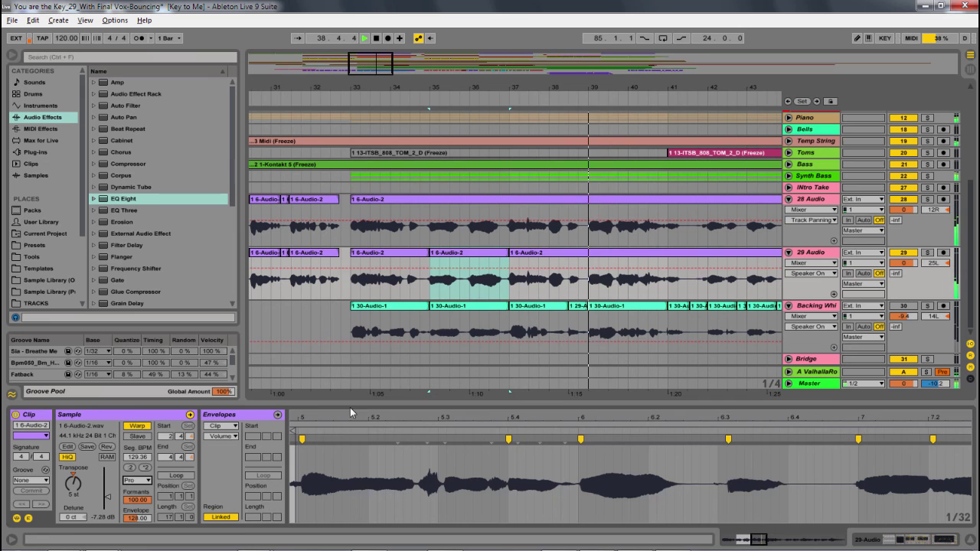
pyautogui.press('space')
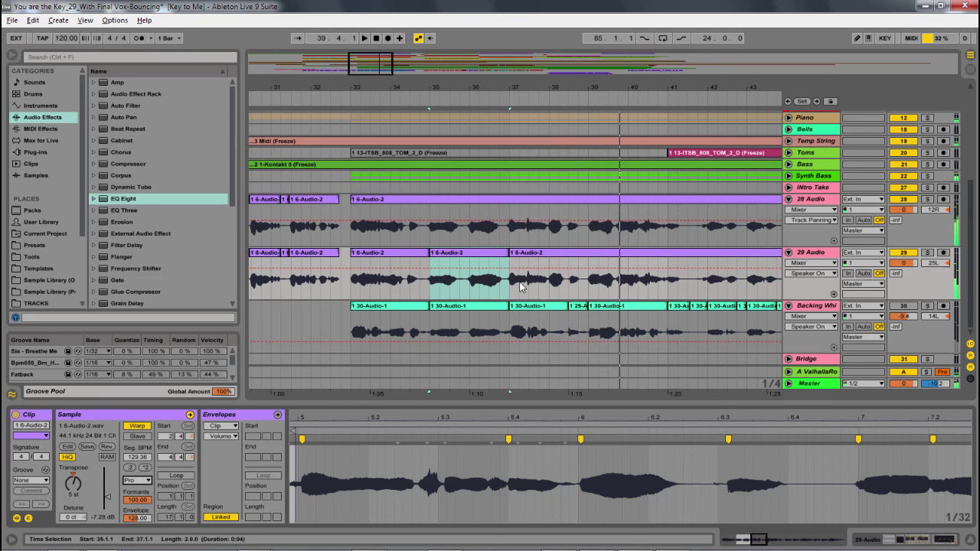